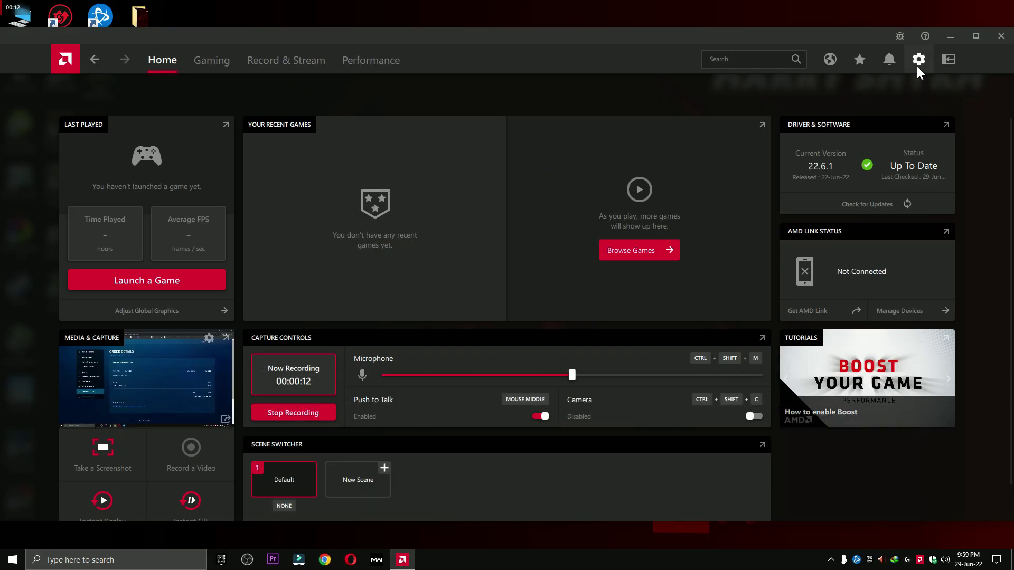
Look over the AMD system settings, check for driver updates from the home page, and close the program
click(918, 63)
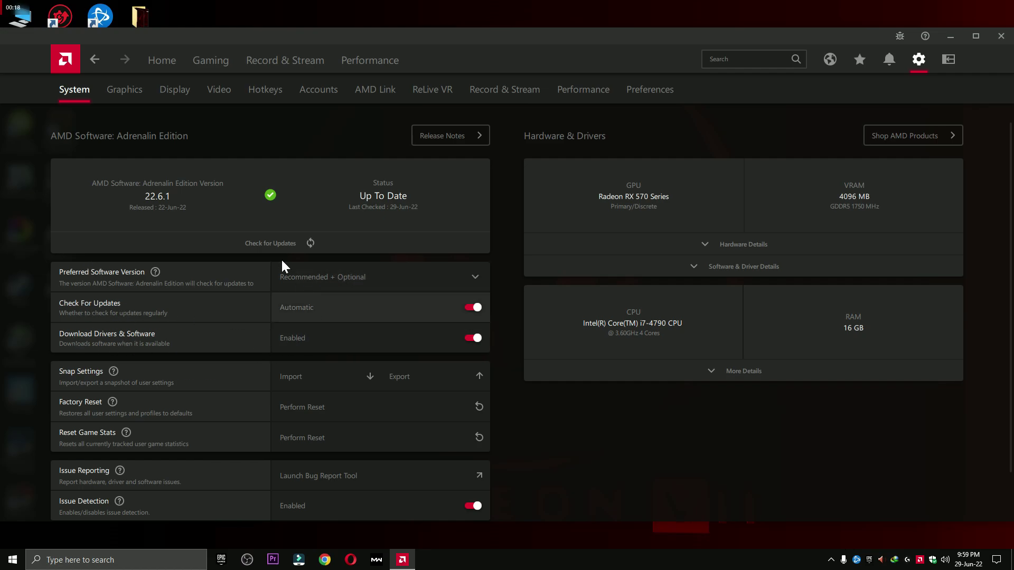
click(150, 62)
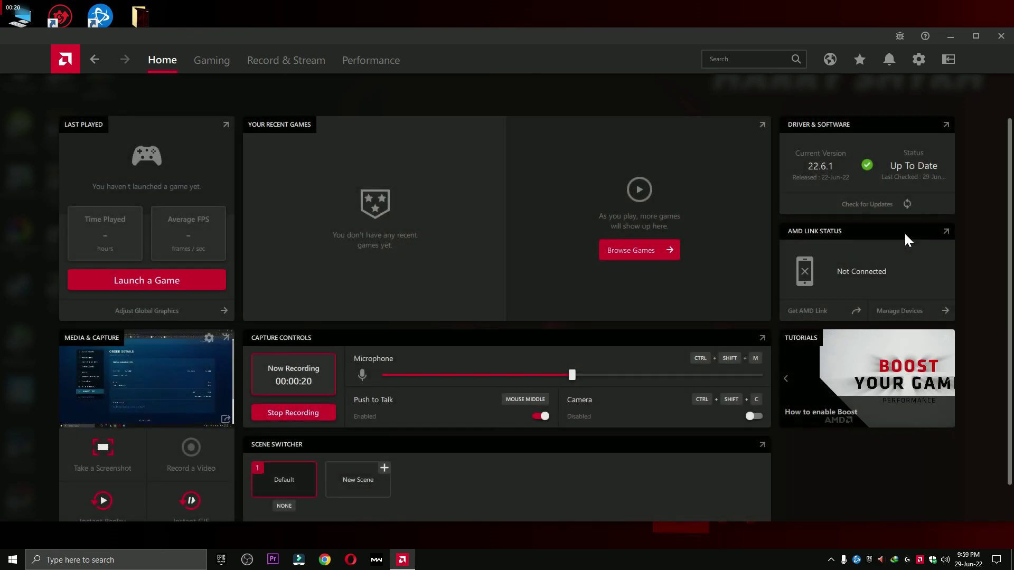
click(851, 203)
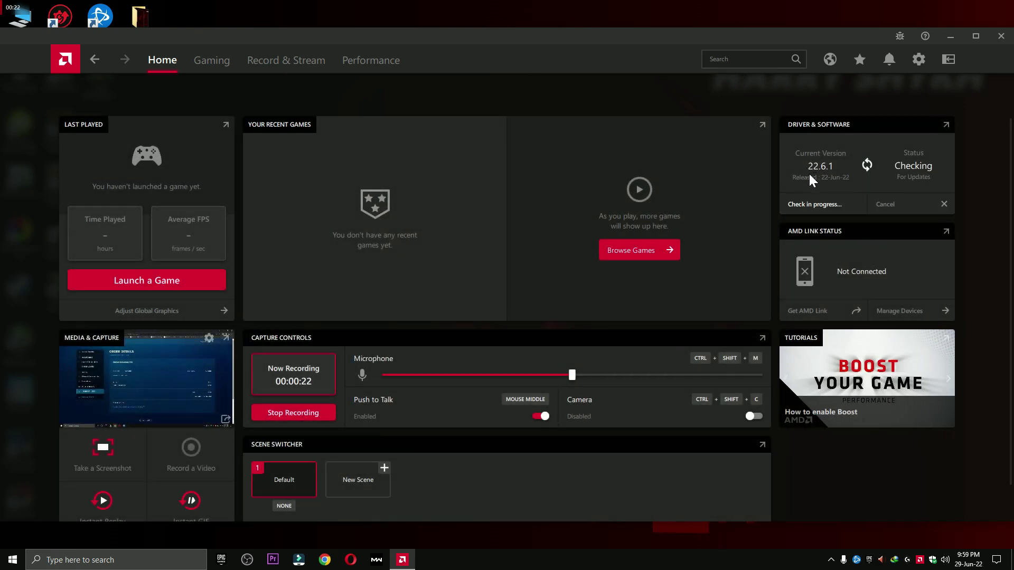
click(987, 42)
click(992, 16)
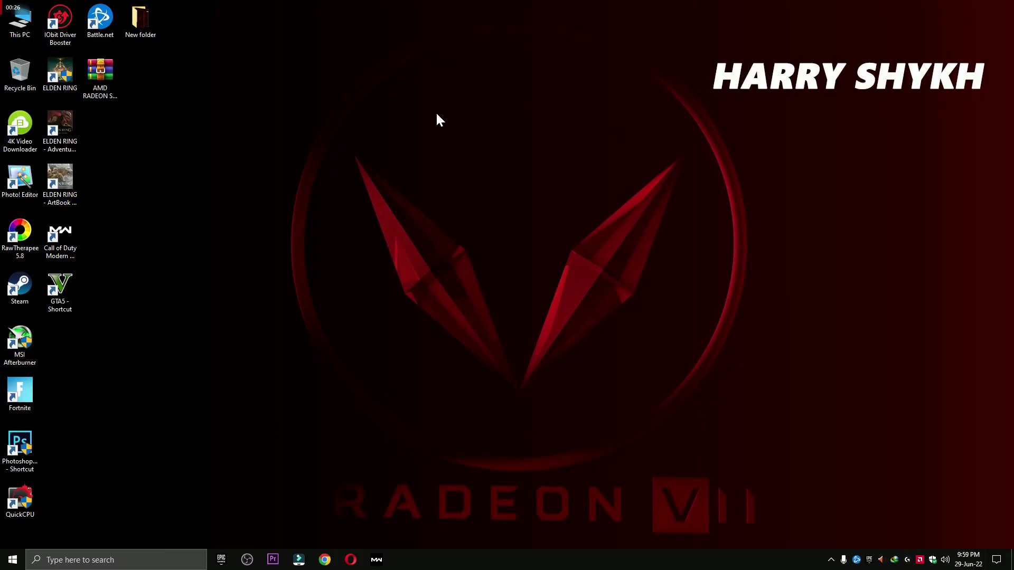
Extract the AMD Radeon Software Optimize Pack archive onto the desktop and move the archive to the Recycle Bin
drag(104, 73, 506, 182)
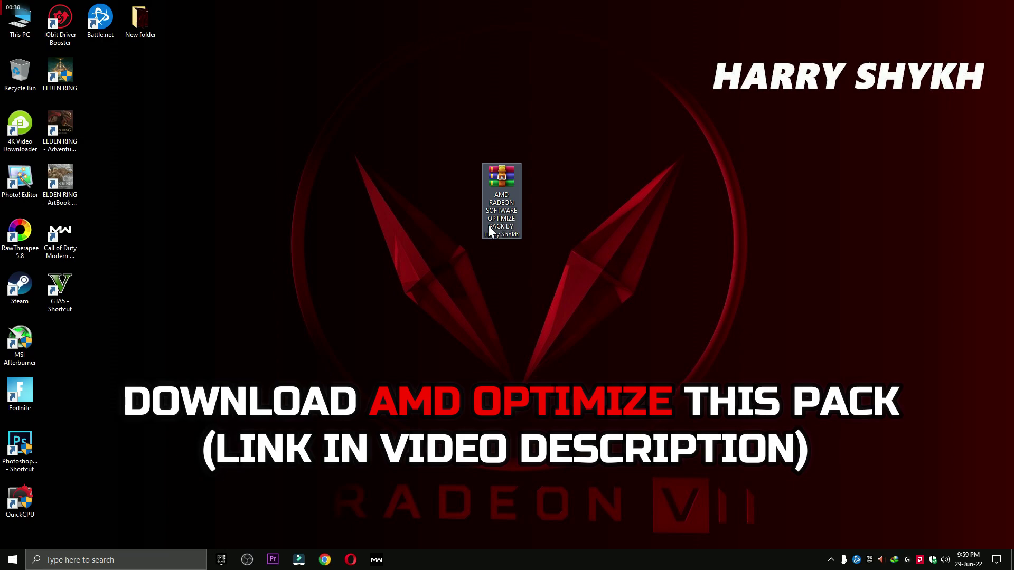
right_click(498, 200)
click(547, 242)
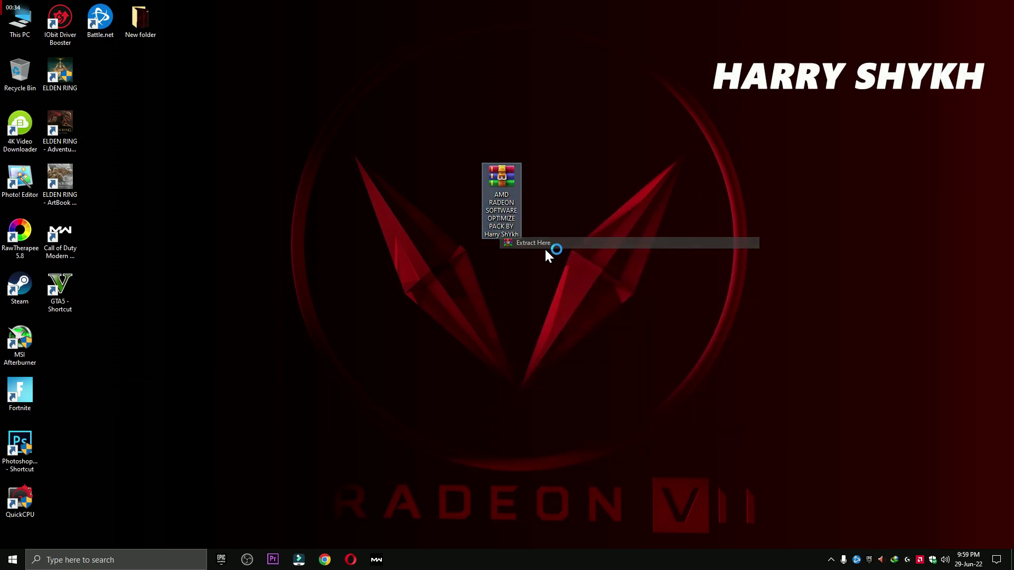
drag(74, 346, 20, 73)
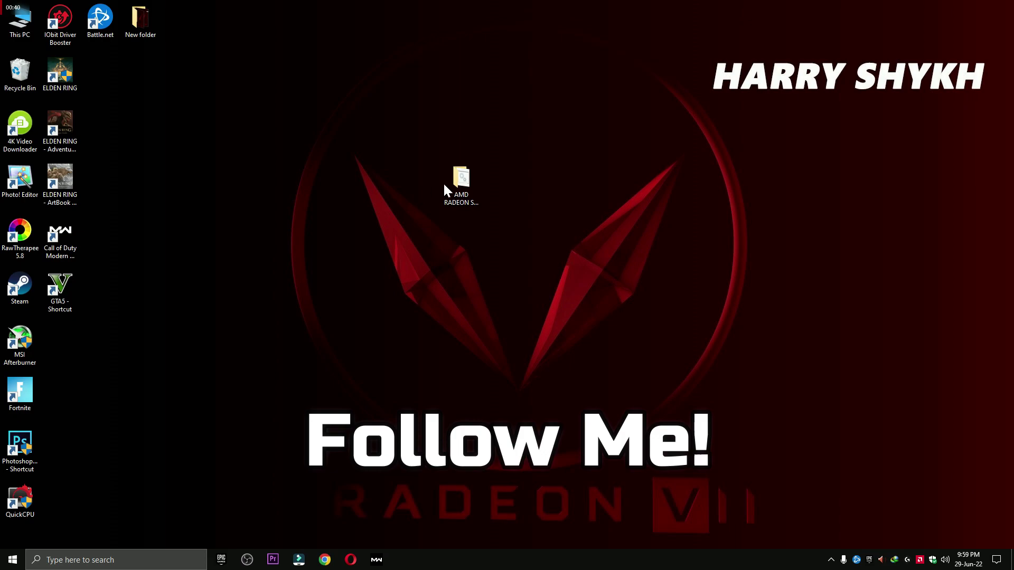
Open the extracted optimize pack and go into its "1 Windows Settings Best (Registry)" folder
double_click(451, 203)
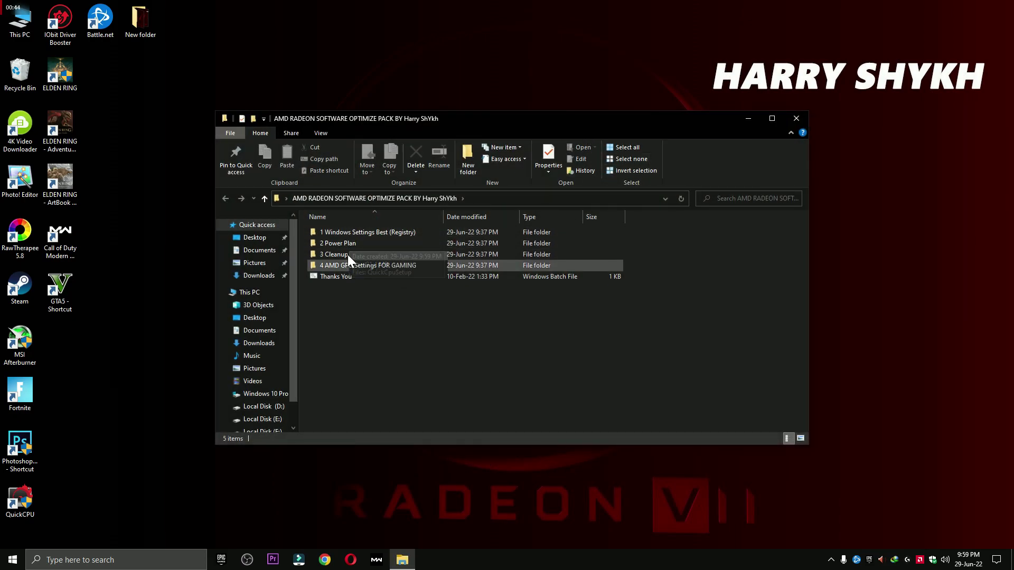
click(350, 232)
double_click(350, 232)
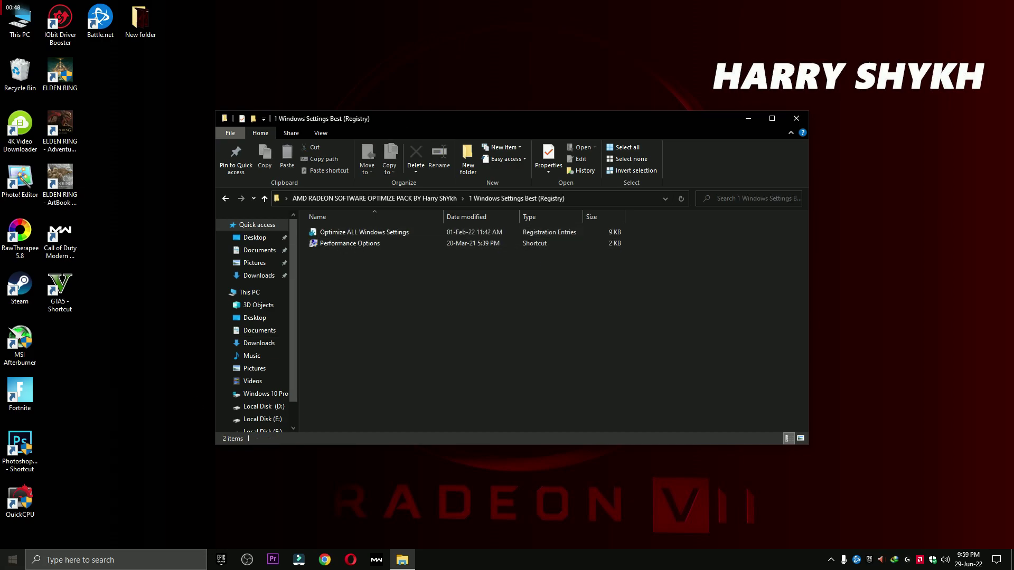
View the Windows Settings home page and close it
click(15, 557)
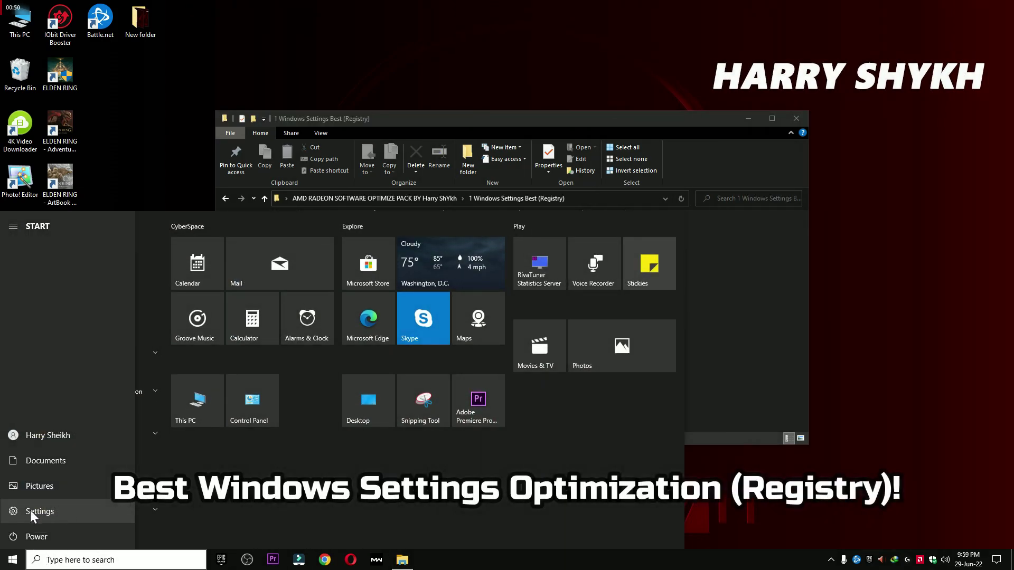
click(62, 510)
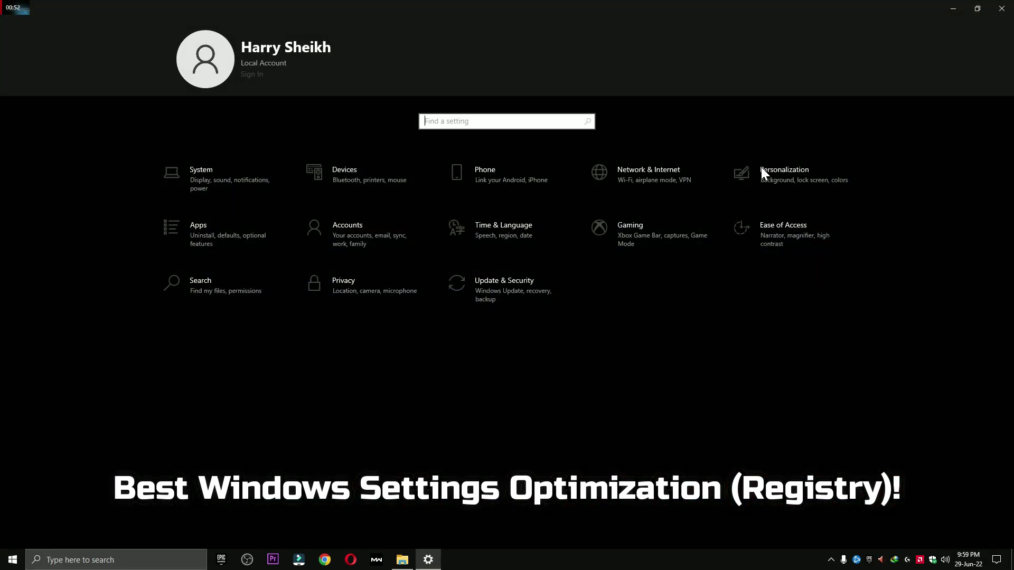
click(1001, 8)
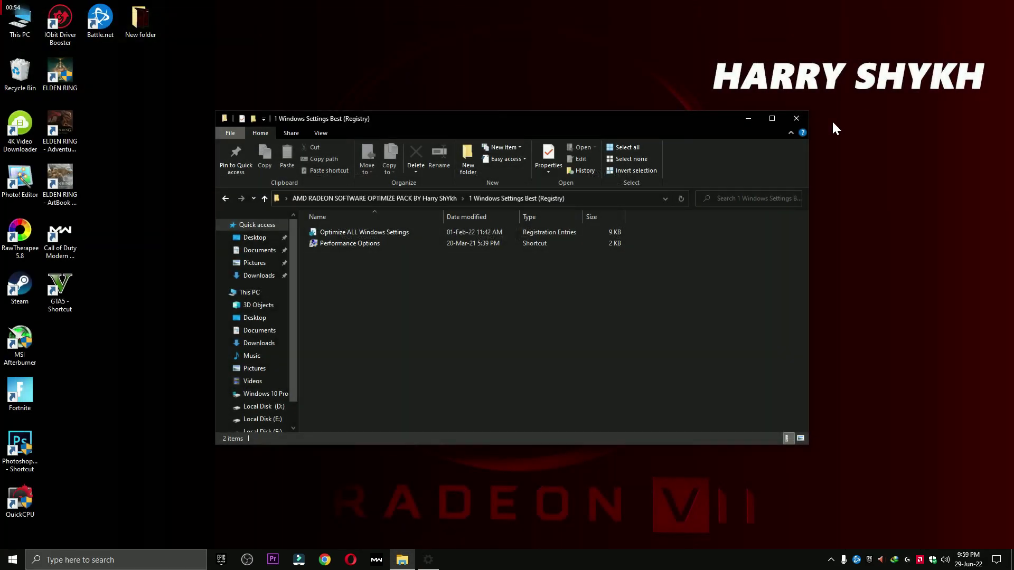
Merge the "Optimize ALL Windows Settings" file into the registry, accepting the confirmations
double_click(341, 235)
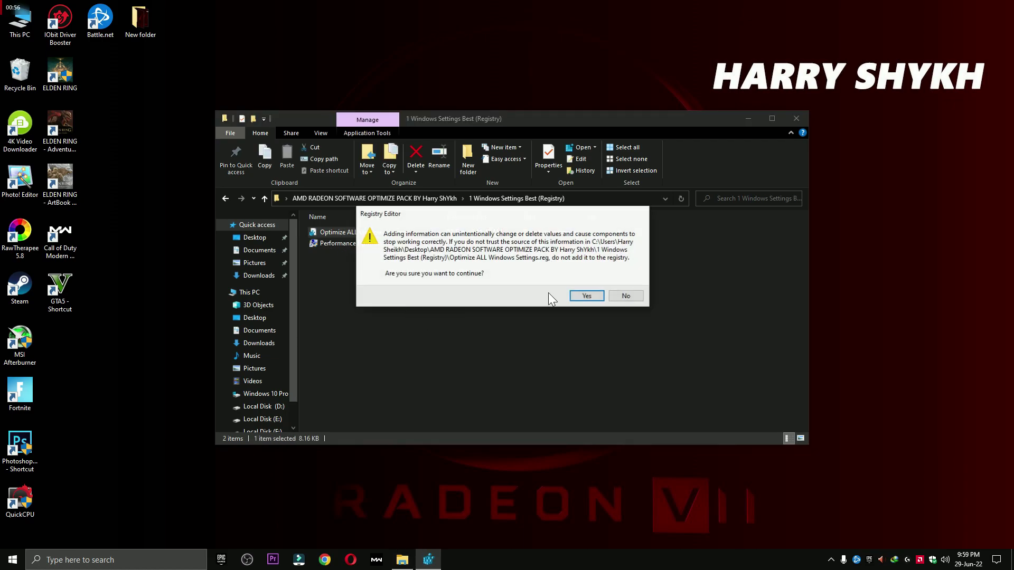
click(586, 296)
key(Return)
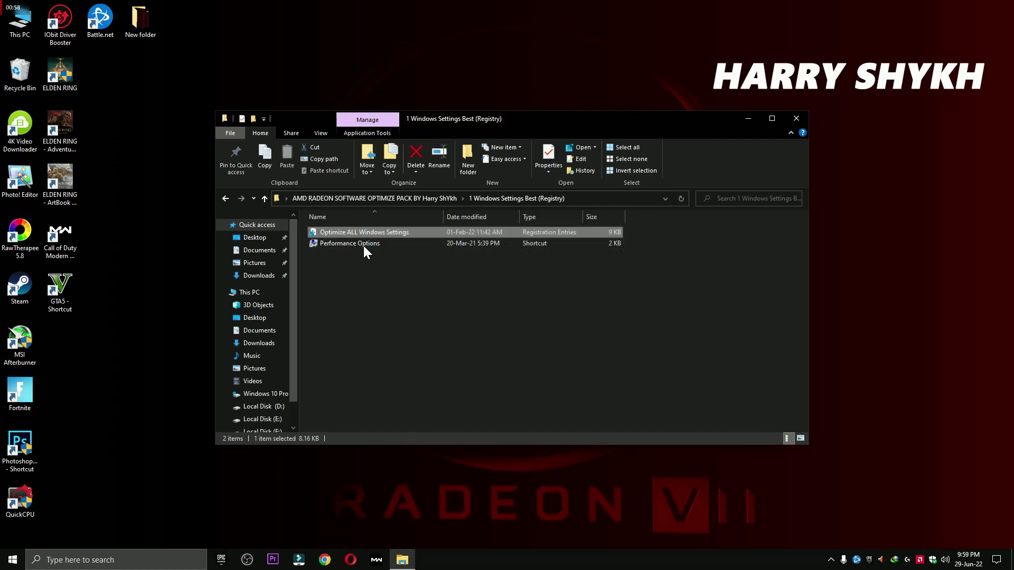
Open the Performance Options shortcut and accept "Let Windows choose what's best for my computer" for visual effects
double_click(363, 244)
drag(176, 42, 406, 96)
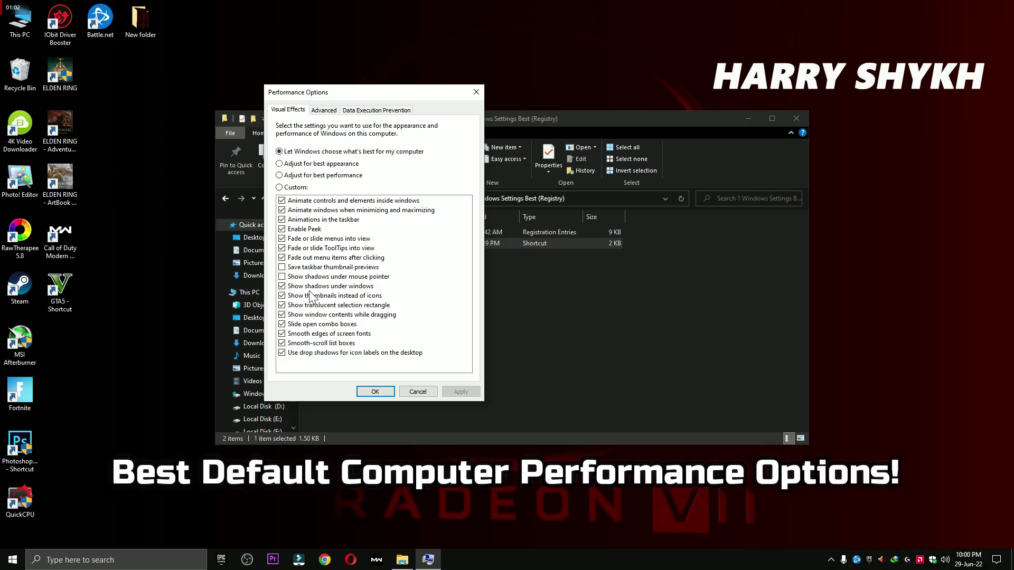
click(382, 391)
Open the pack's "2 Power Plan" folder, start Quick CPU from the desktop, and dismiss its update notice
click(225, 199)
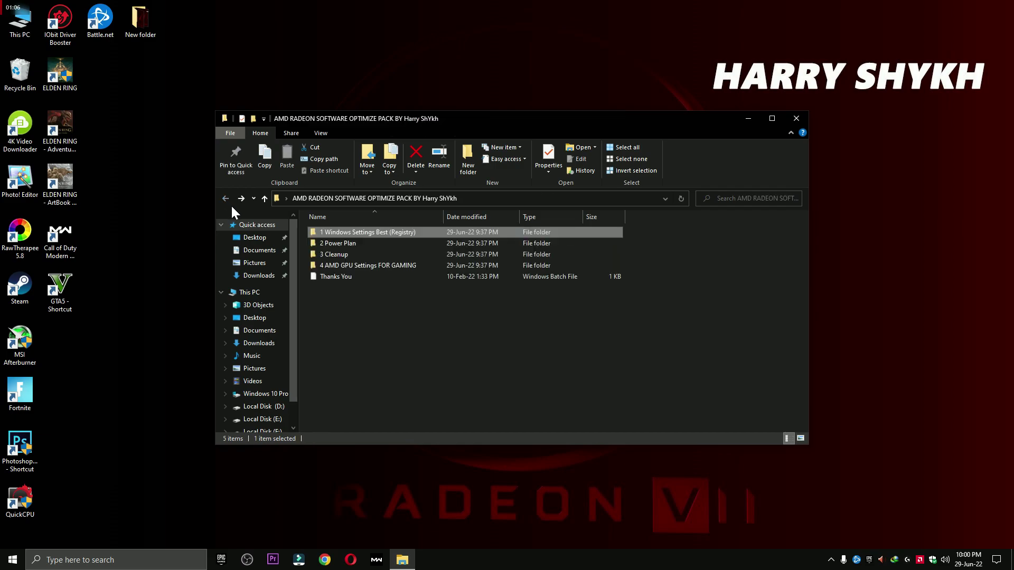
double_click(336, 244)
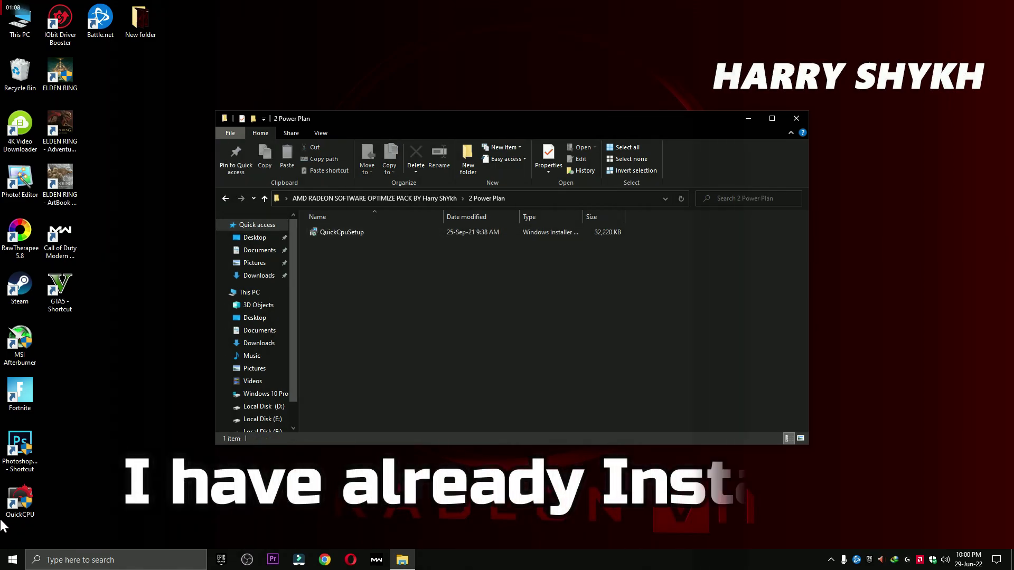
double_click(21, 499)
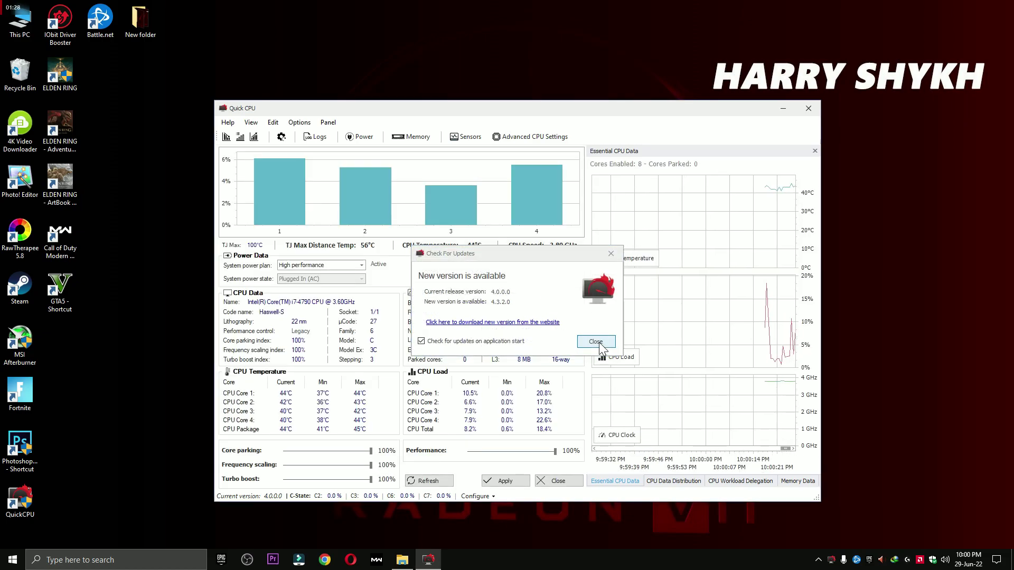
click(595, 340)
Apply the High performance plan with core parking, frequency scaling, turbo boost and performance at 100%, and close Quick CPU
click(362, 266)
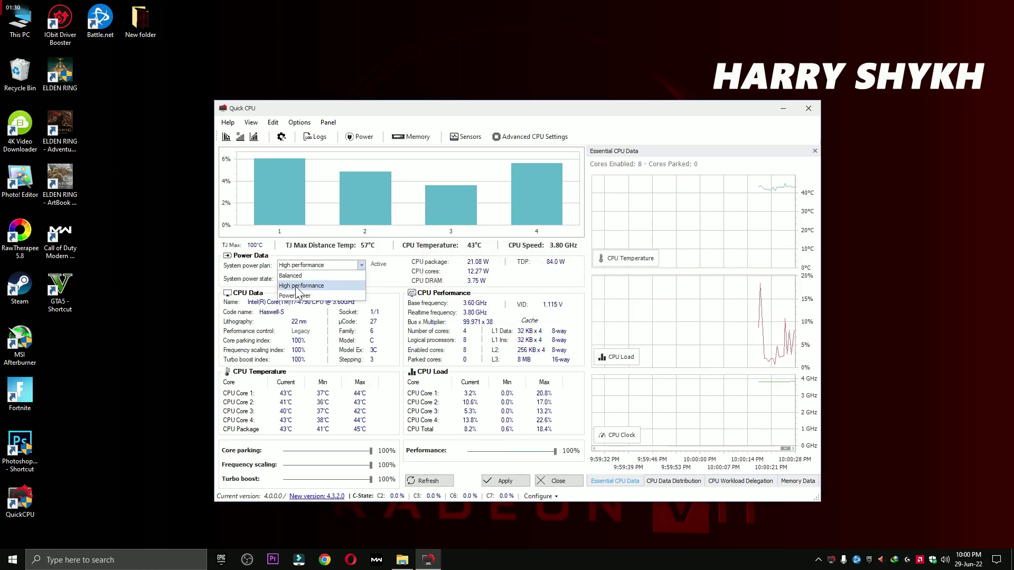
click(301, 289)
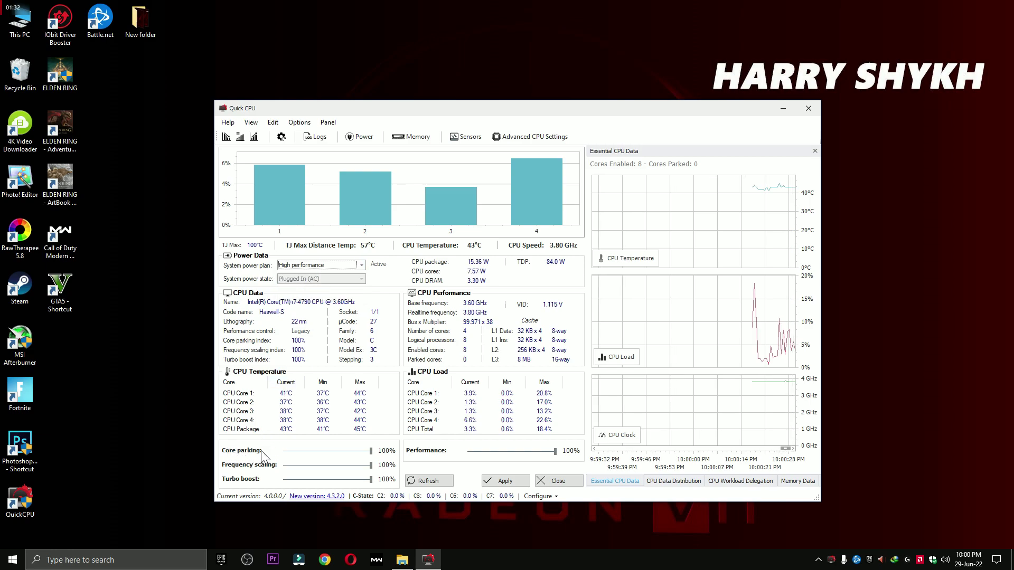
drag(371, 450, 393, 466)
click(372, 451)
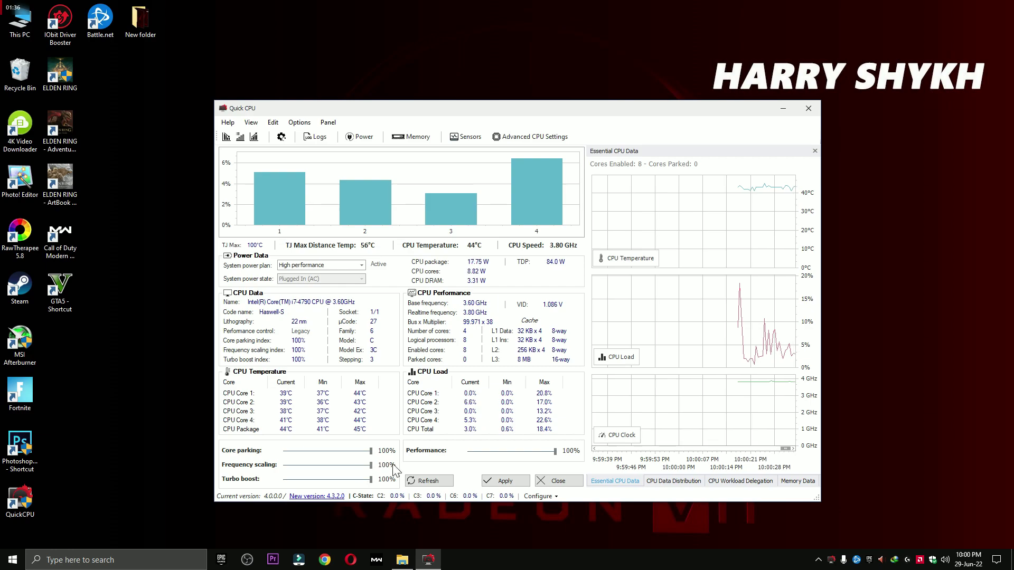
mouse_move(561, 453)
mouse_down()
mouse_move(516, 451)
mouse_move(561, 453)
mouse_up()
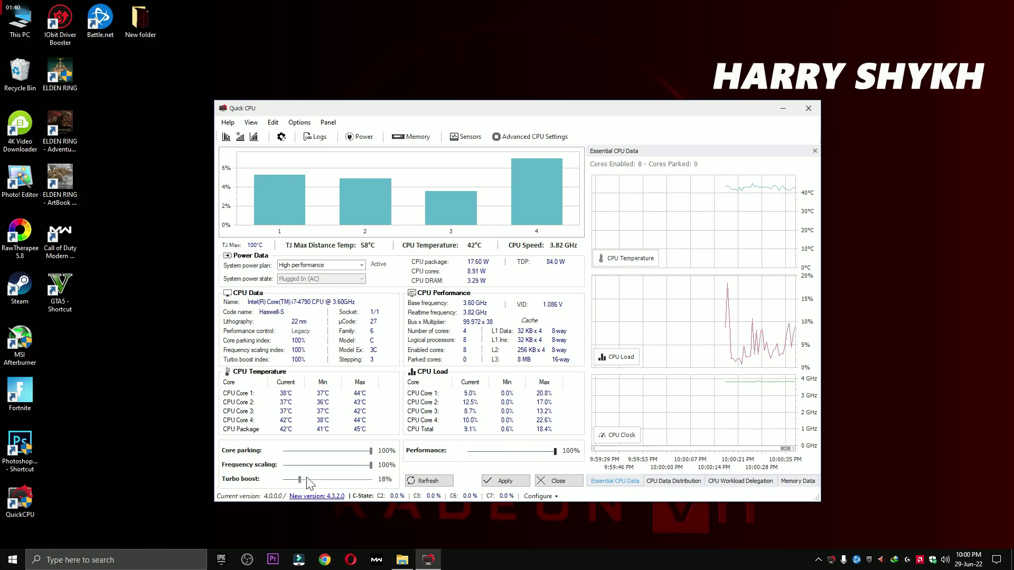
click(524, 482)
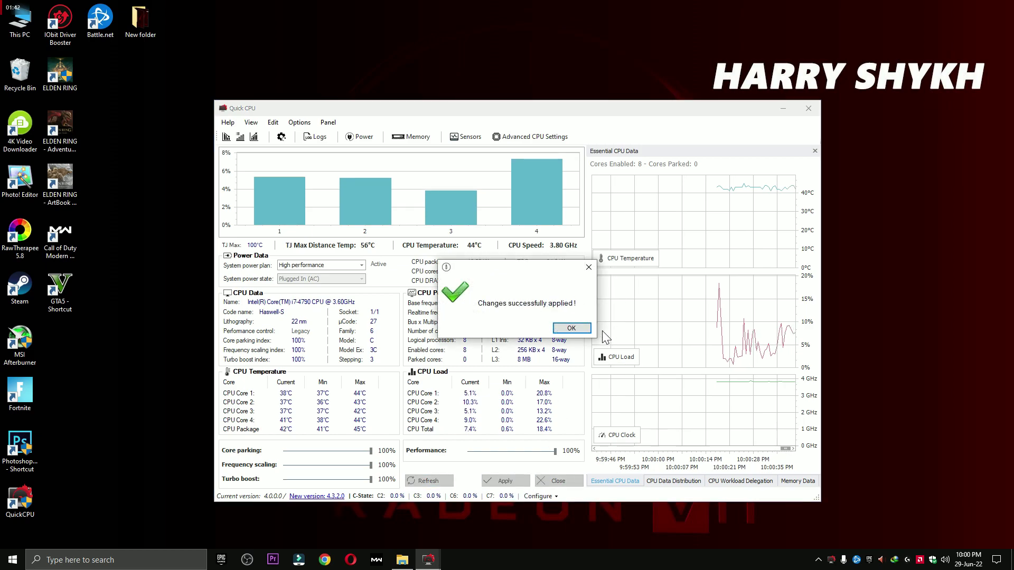
click(571, 328)
click(554, 480)
Search Windows for "power", open the power plan chooser, review the preferred and additional plans, and close it
click(126, 561)
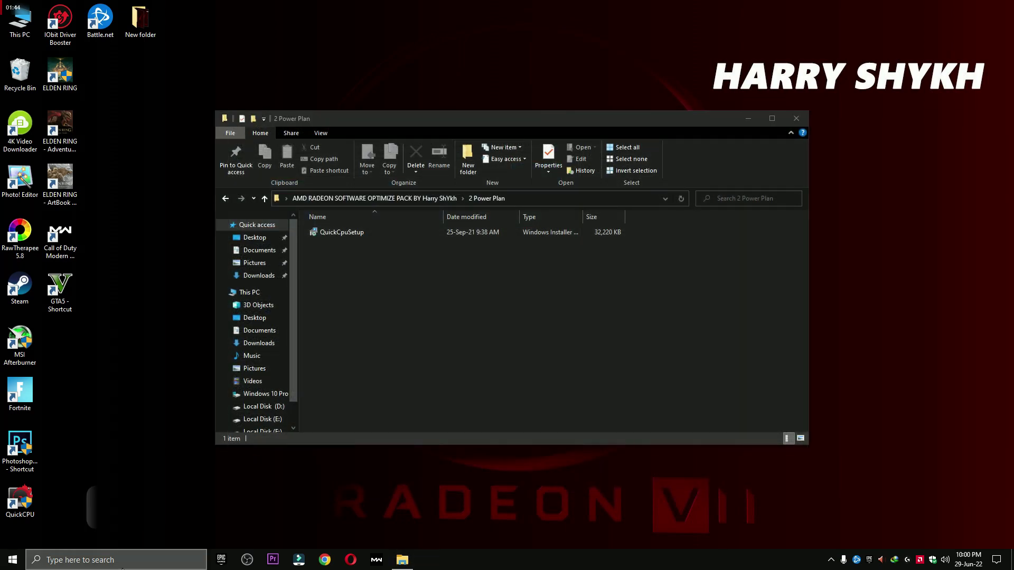
text(power)
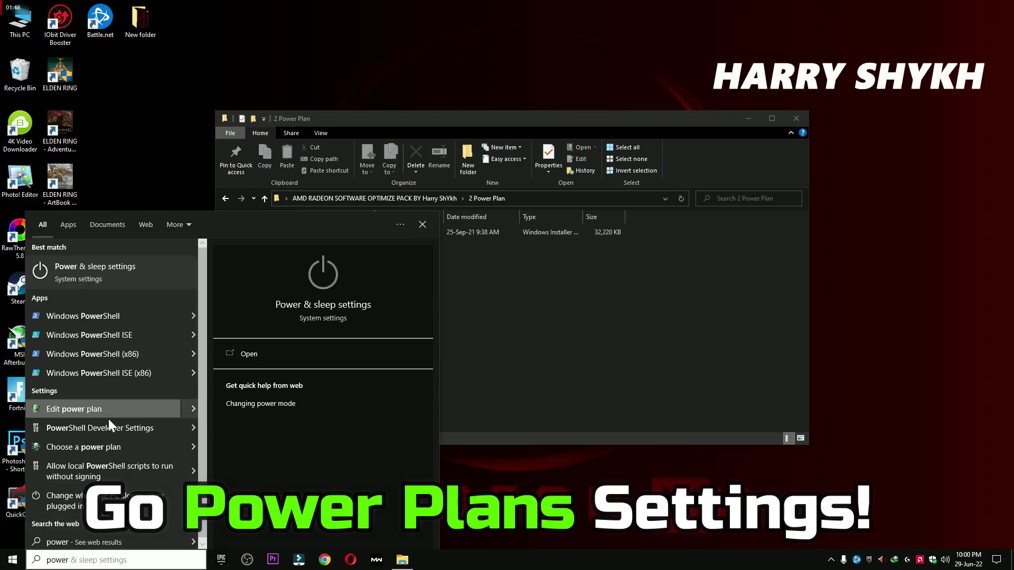
click(87, 448)
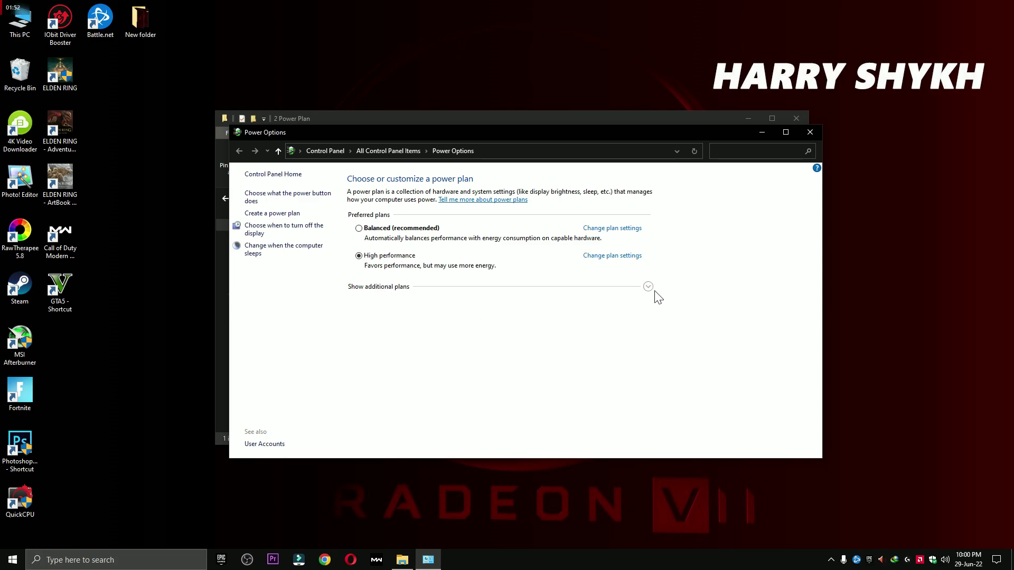
click(649, 288)
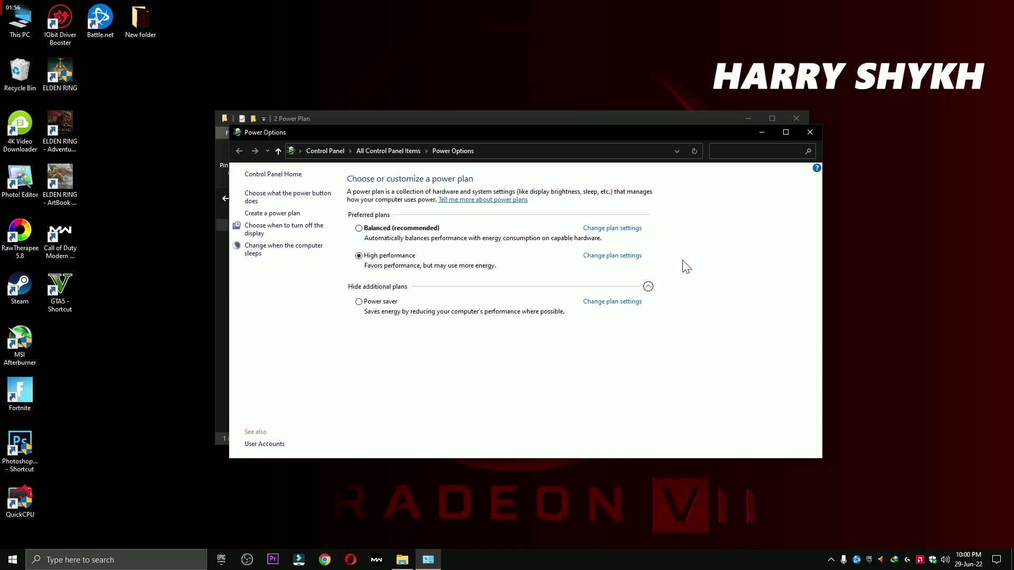
click(648, 288)
click(810, 132)
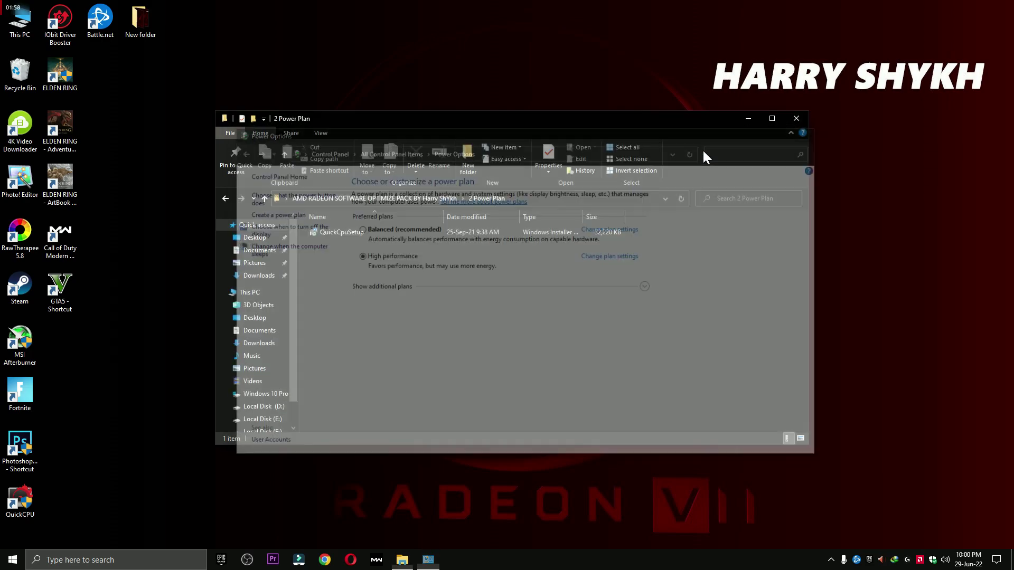
Open the pack's "3 Cleanup" folder and run the Delete Prefetch Files script
click(226, 198)
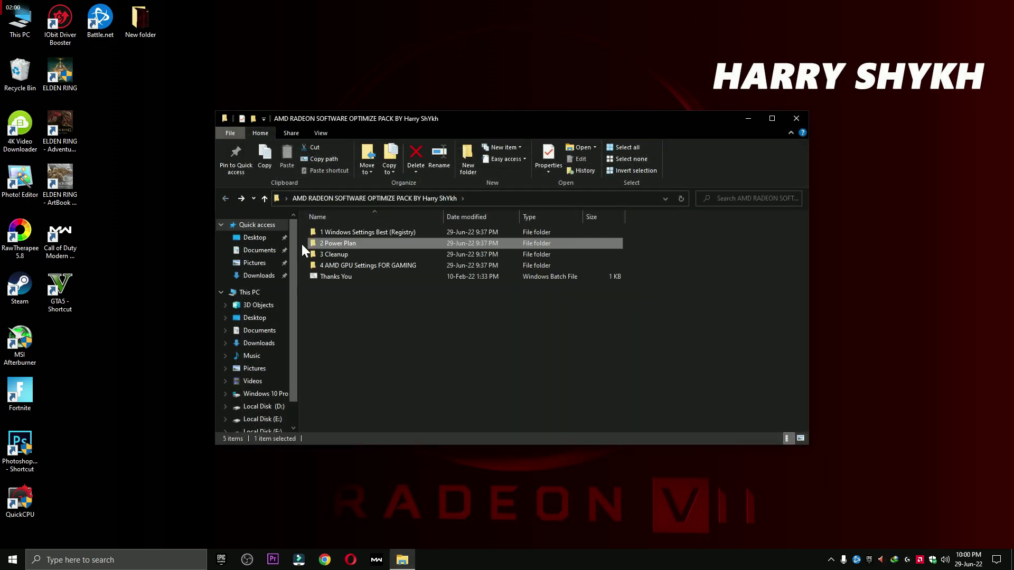
click(332, 254)
double_click(334, 254)
click(333, 257)
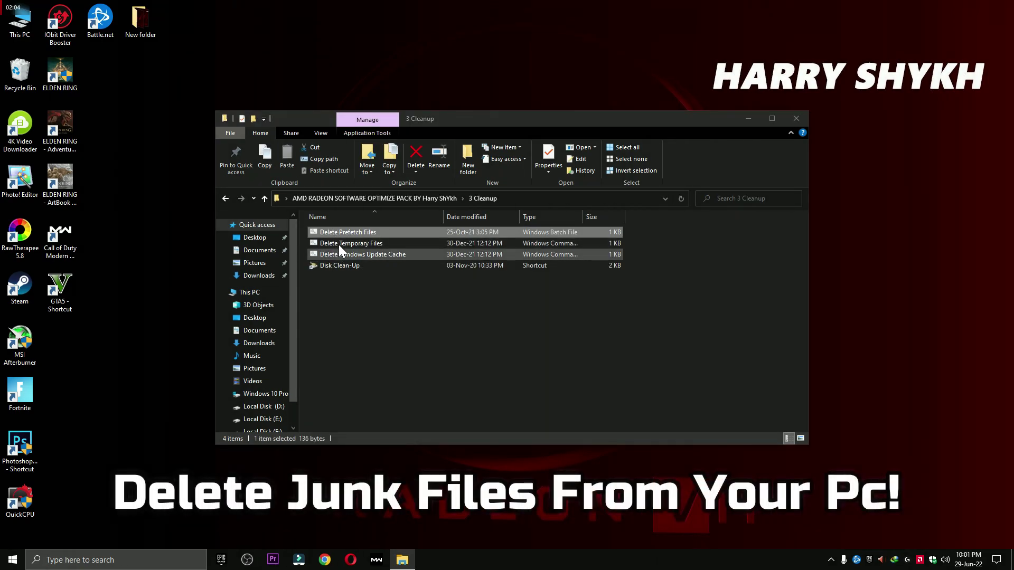
Start Disk Clean-Up for drive C: and close the pack's folder window
double_click(340, 265)
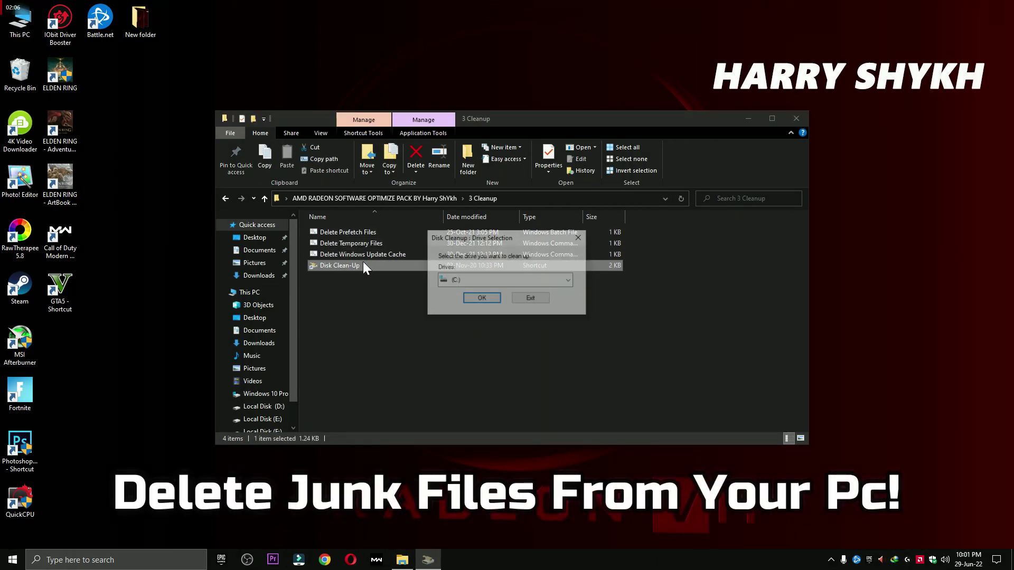
click(800, 125)
click(801, 123)
click(486, 277)
click(460, 290)
click(482, 299)
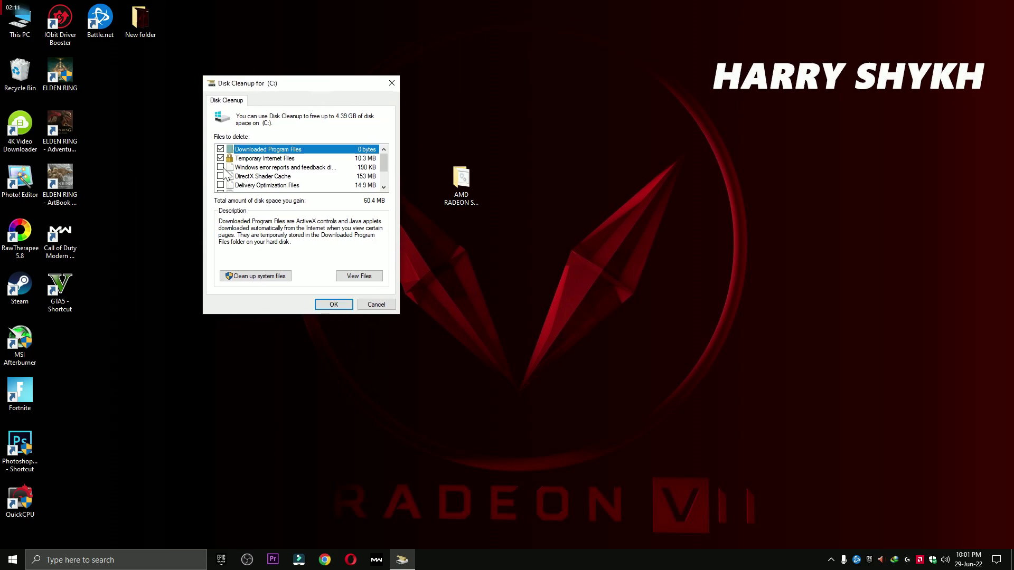
Include error reports, DirectX Shader Cache, Delivery Optimization Files, Recycle Bin and Temporary files in the cleanup, and confirm their deletion
click(221, 185)
scroll(225, 182, down, 1)
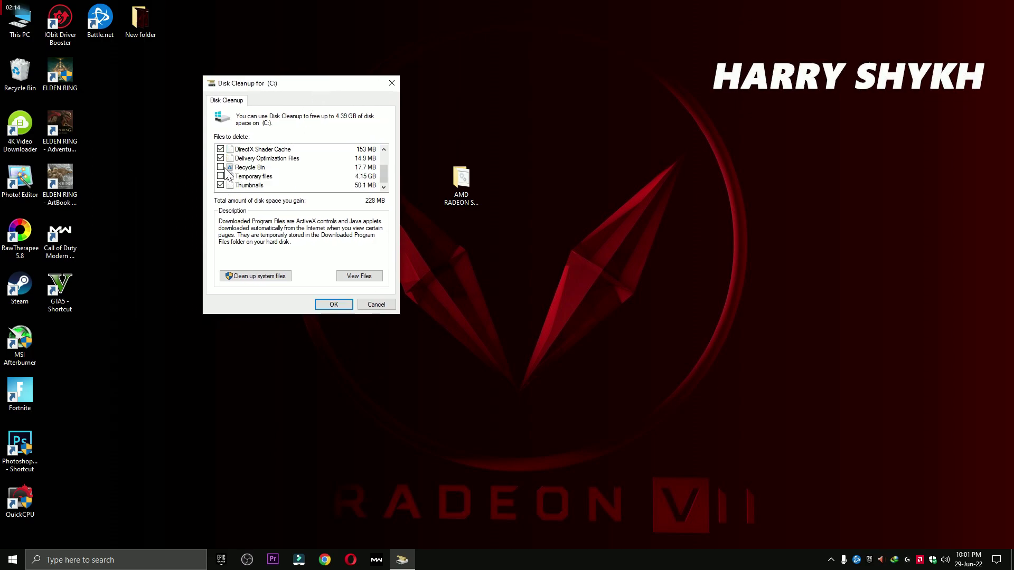
click(226, 168)
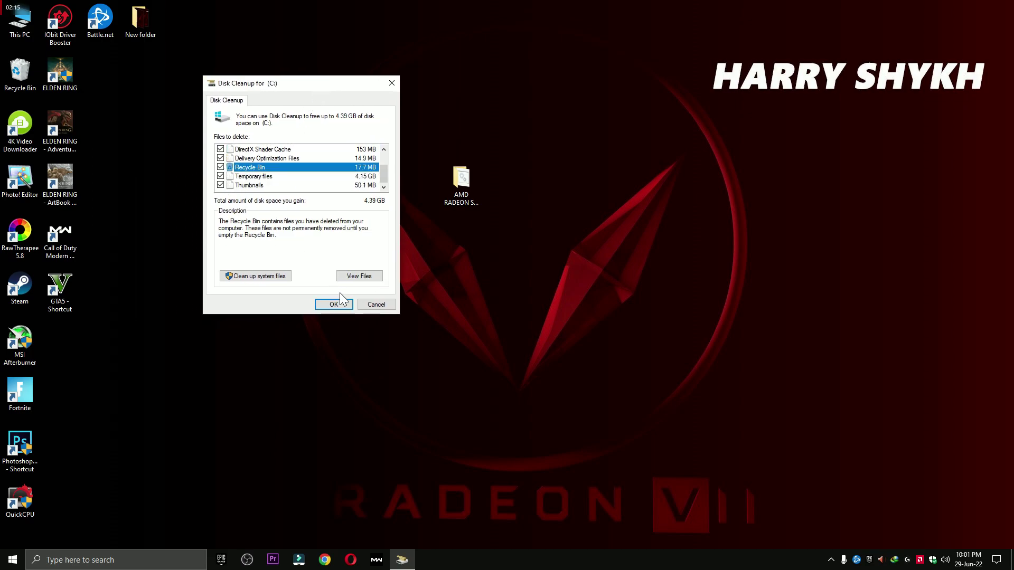
click(348, 305)
click(515, 288)
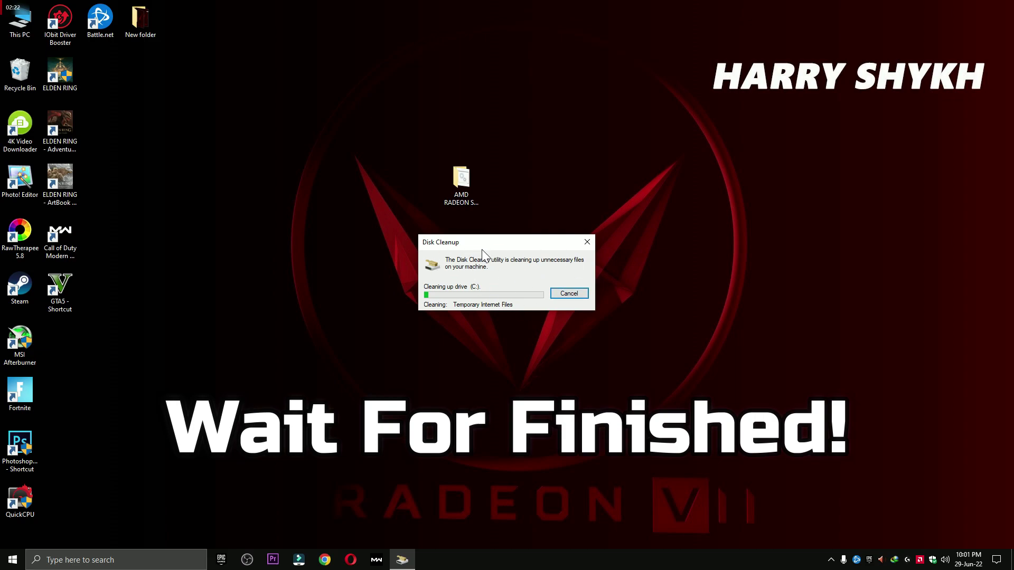
Review the three AMD settings pictures in the pack's "4 AMD GPU Settings FOR GAMING" folder, and close the viewer and folder
double_click(460, 183)
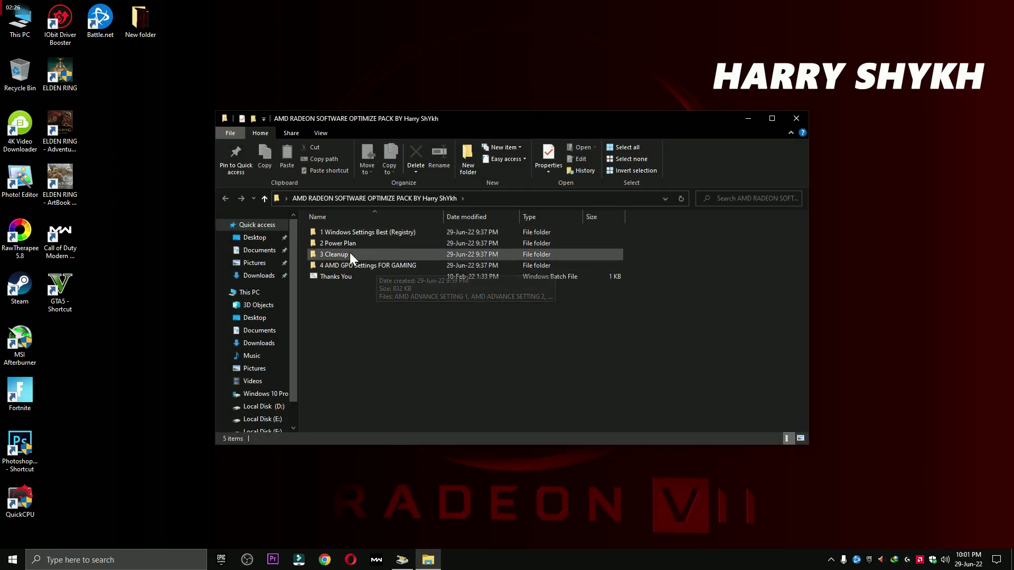
double_click(378, 264)
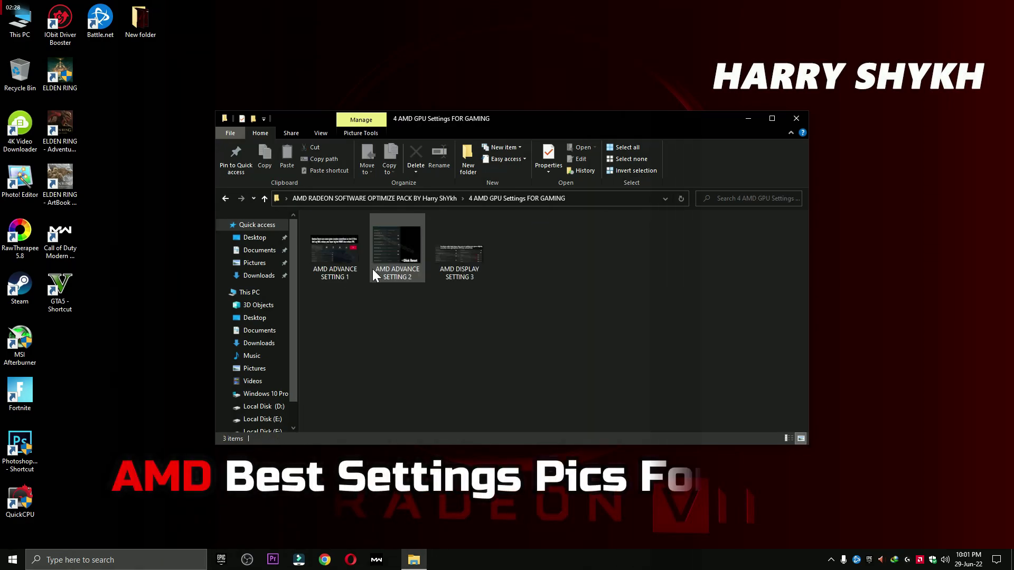
double_click(322, 252)
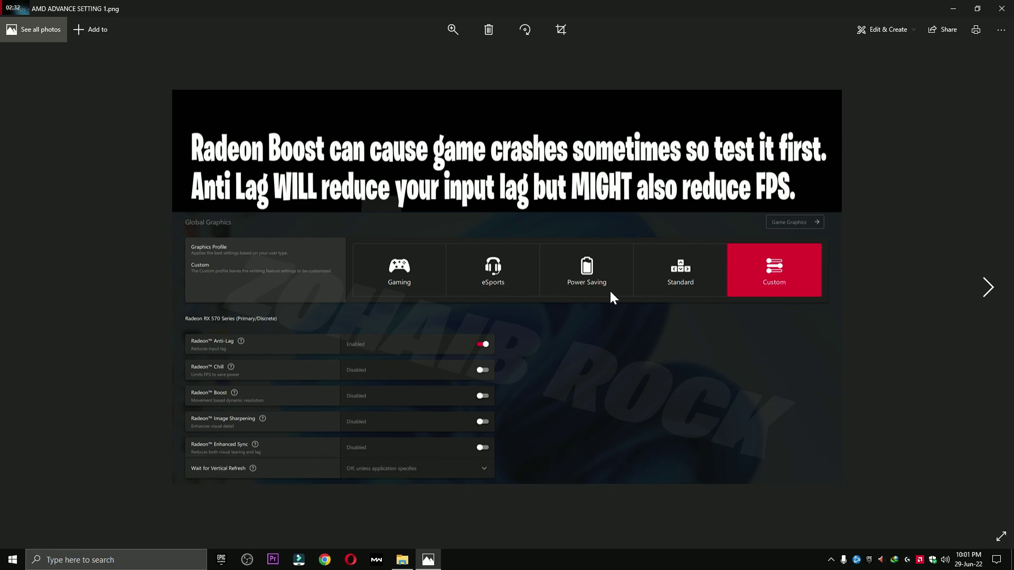
key(Right)
key(Right)
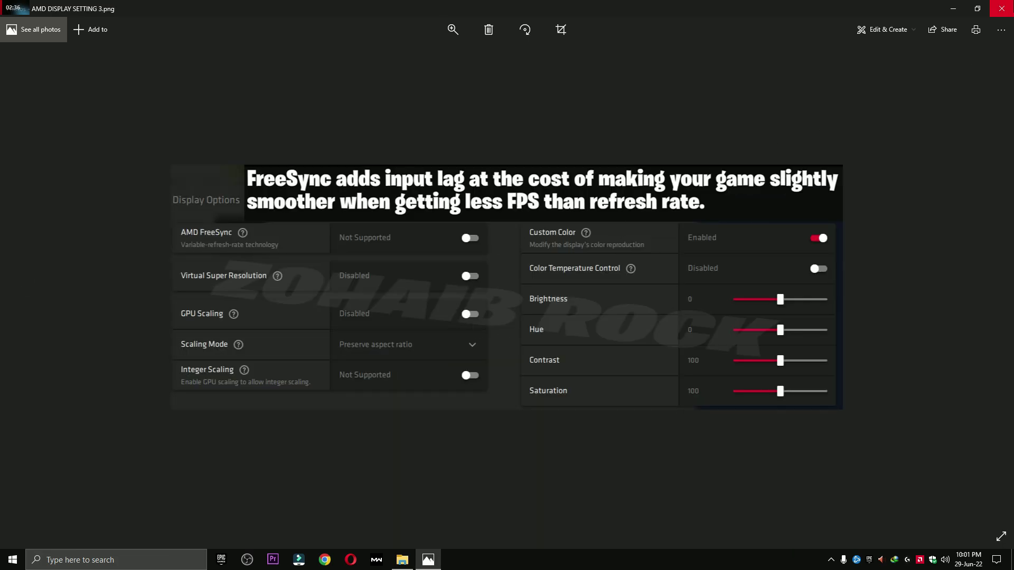
click(1001, 9)
click(787, 117)
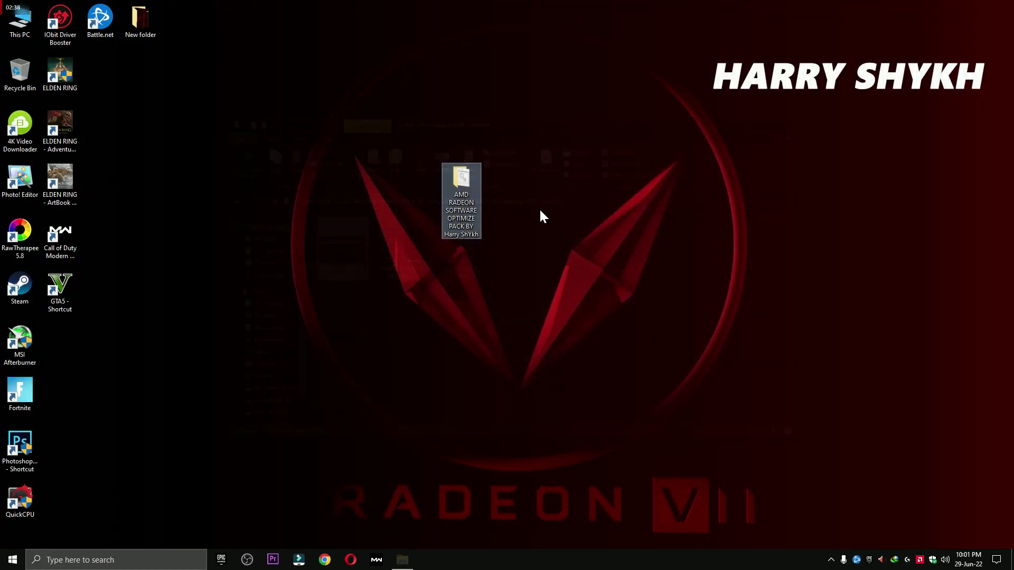
Move the pack's folder beside the other desktop shortcuts and open the global graphics settings in AMD Software: Adrenalin Edition
drag(472, 194, 110, 70)
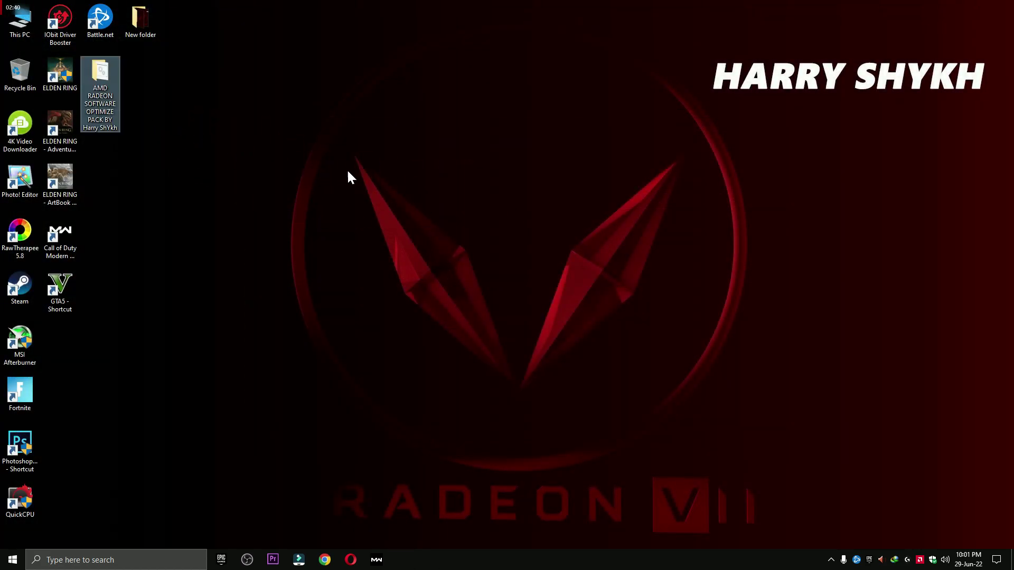
right_click(418, 152)
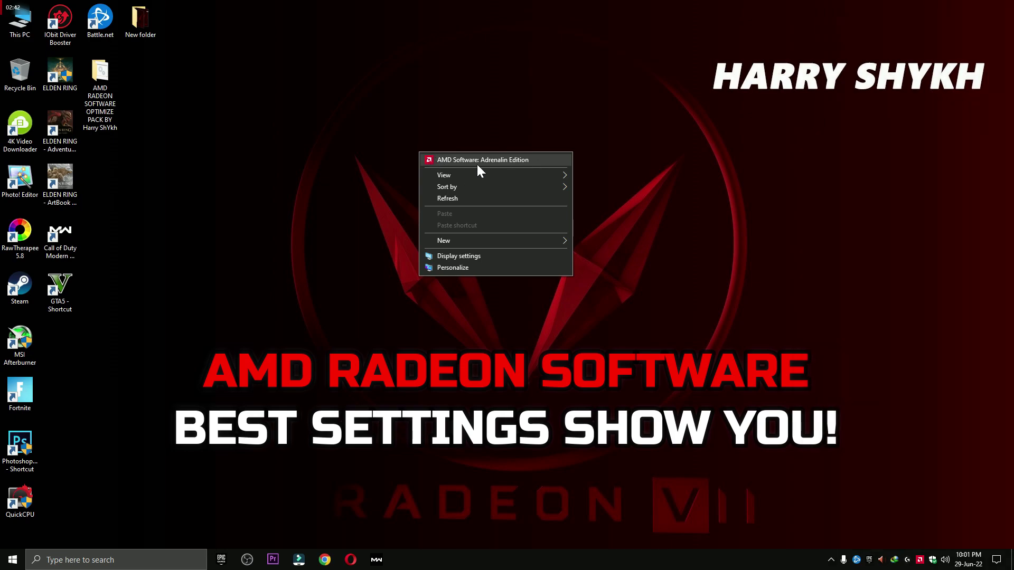
click(477, 163)
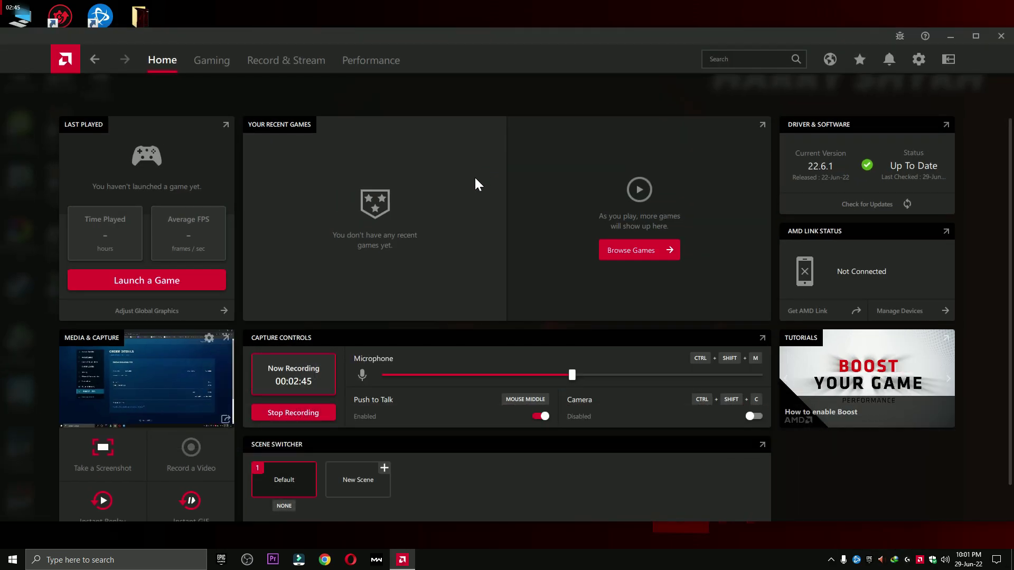
click(226, 65)
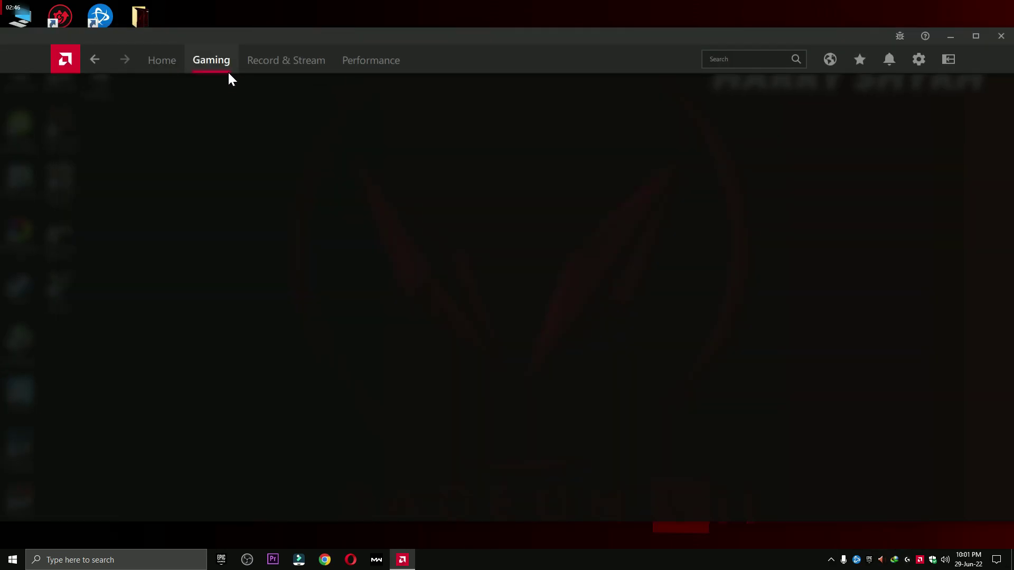
click(226, 135)
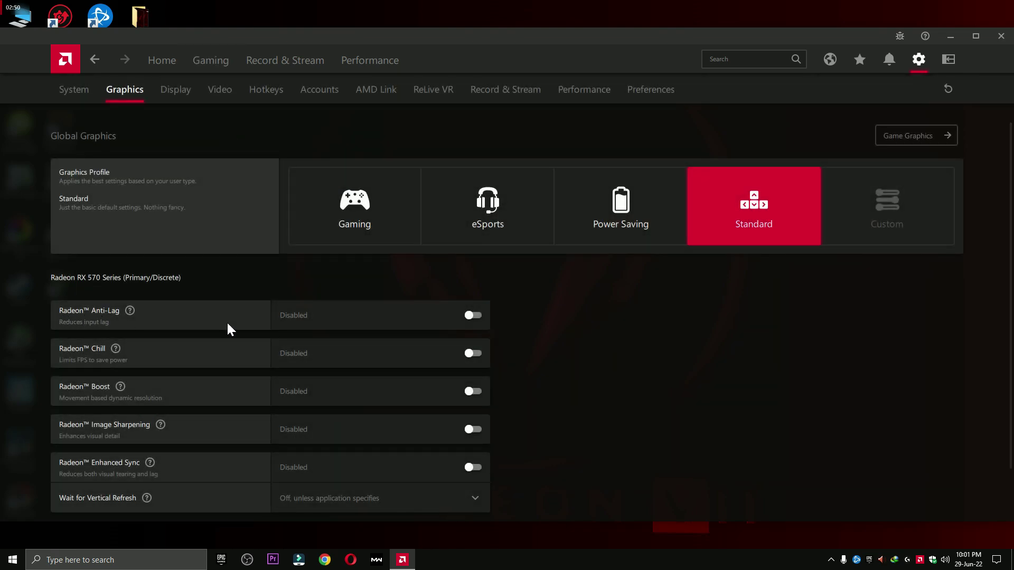
Enable Radeon Anti-Lag and set Wait for Vertical Refresh to Always off
click(351, 324)
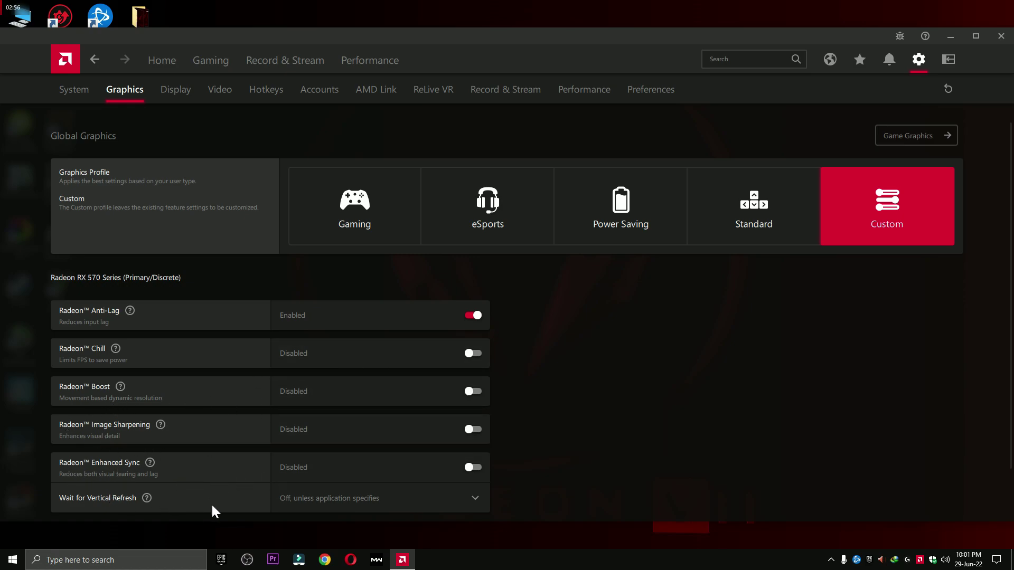
click(338, 498)
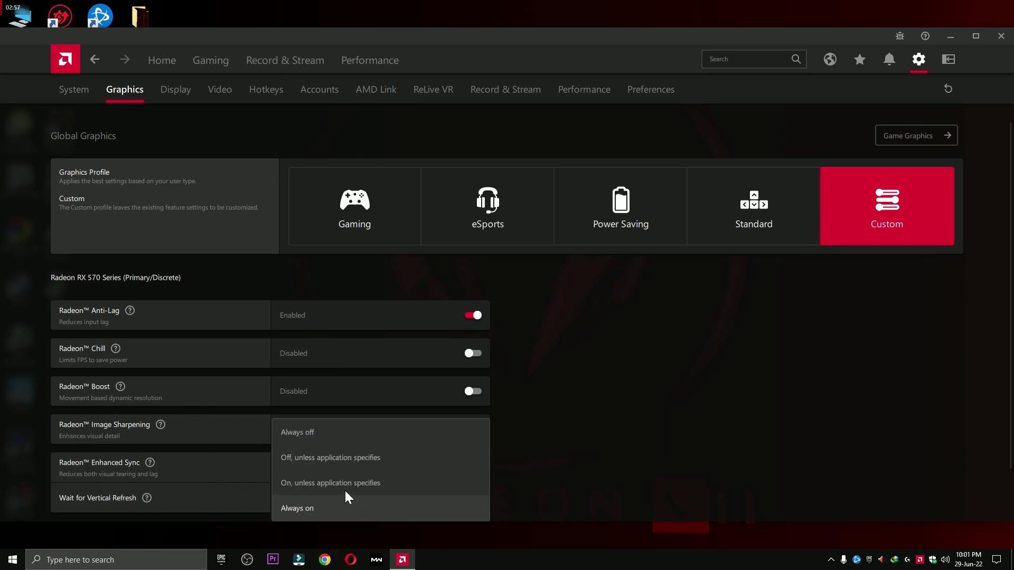
click(323, 431)
Expand the advanced graphics settings, set Texture Filtering Quality to Performance, and check the remaining options down to Reset Shader Cache
scroll(401, 479, down, 1)
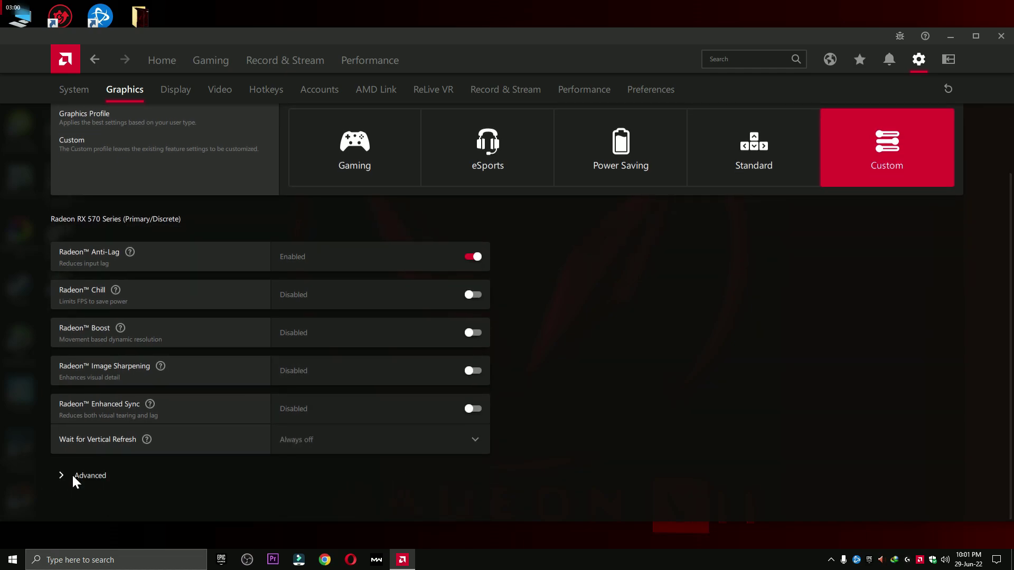
click(77, 475)
scroll(285, 475, down, 3)
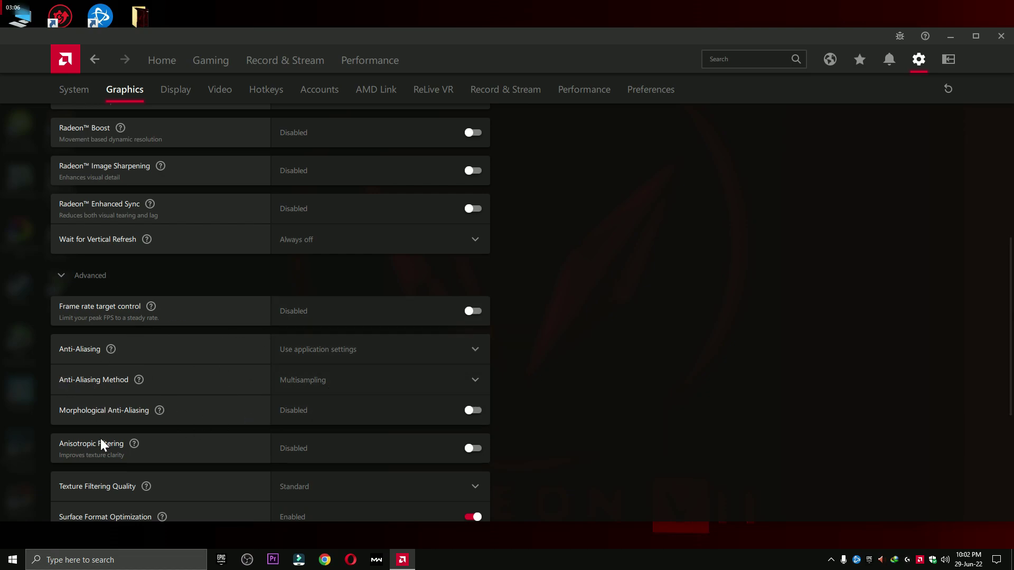
scroll(370, 449, down, 3)
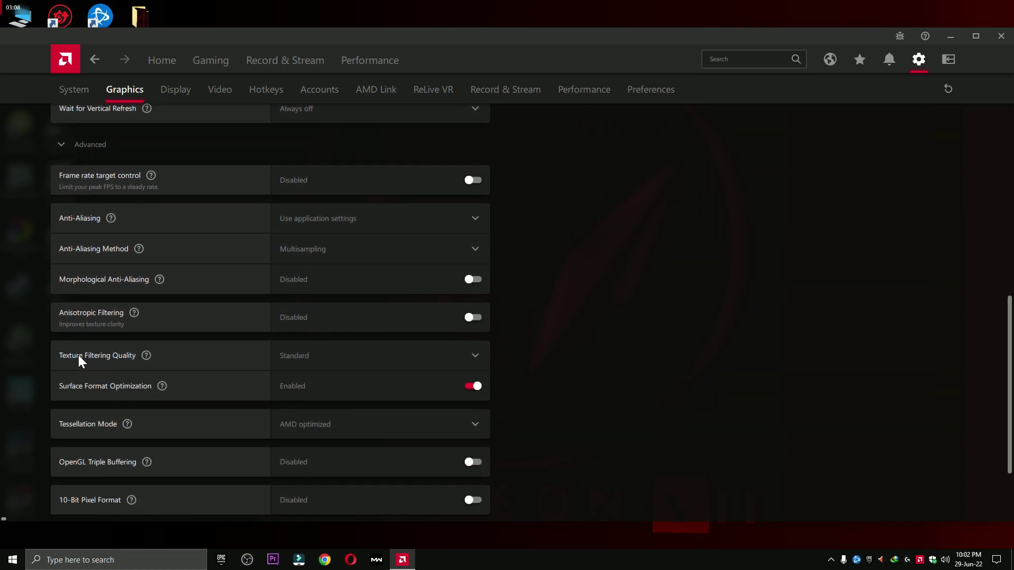
click(372, 366)
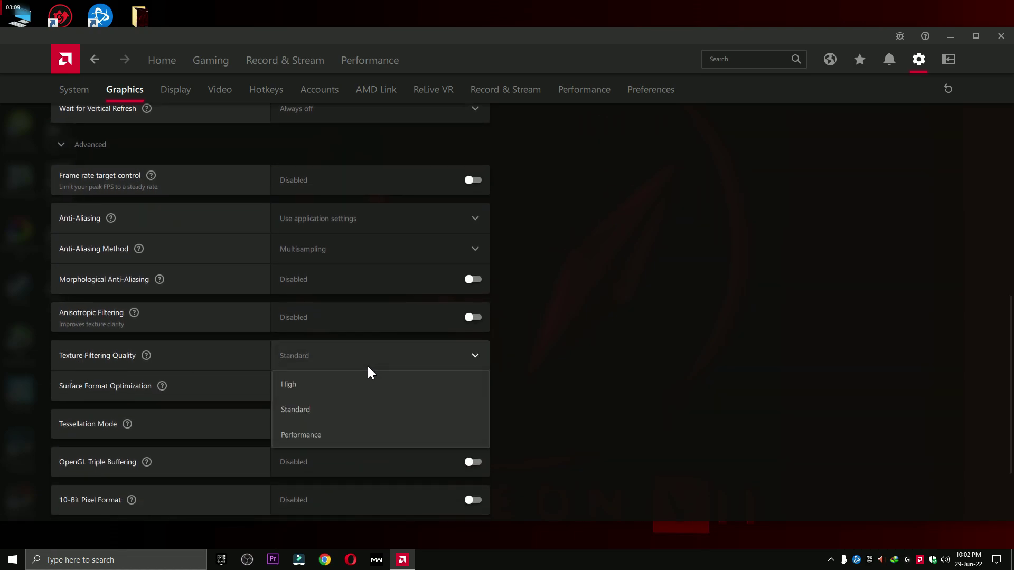
click(344, 435)
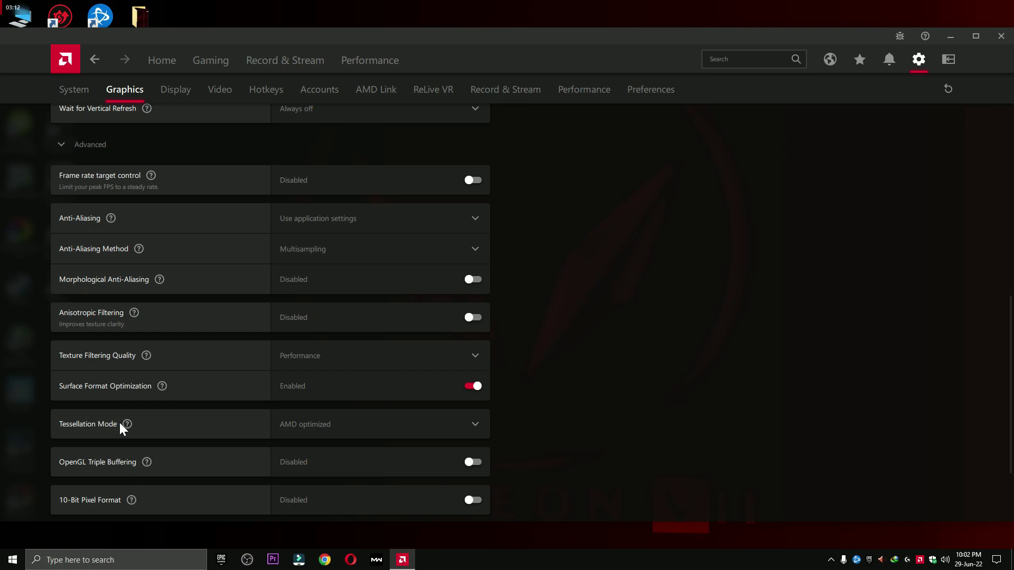
scroll(346, 473, down, 3)
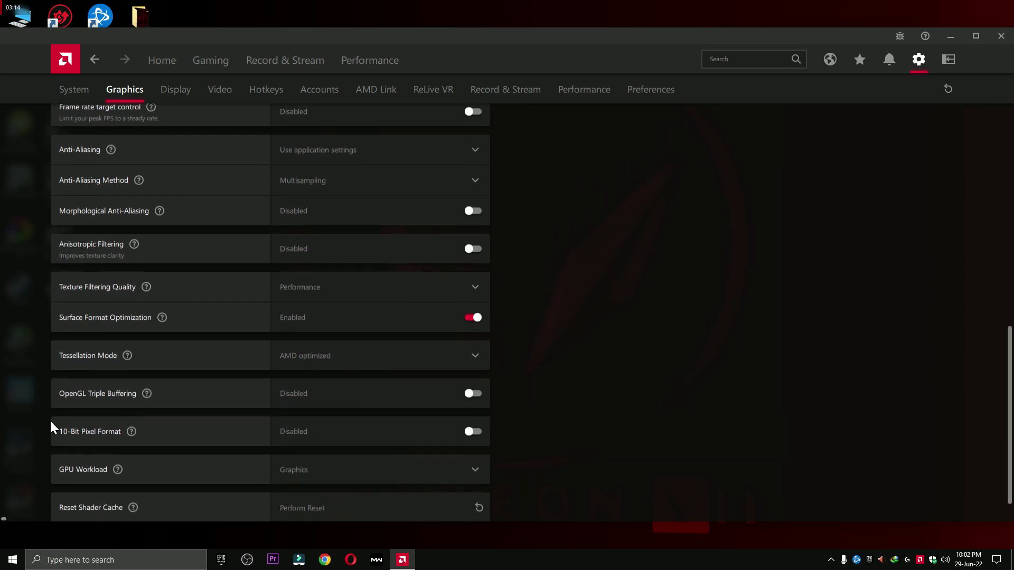
scroll(320, 483, down, 1)
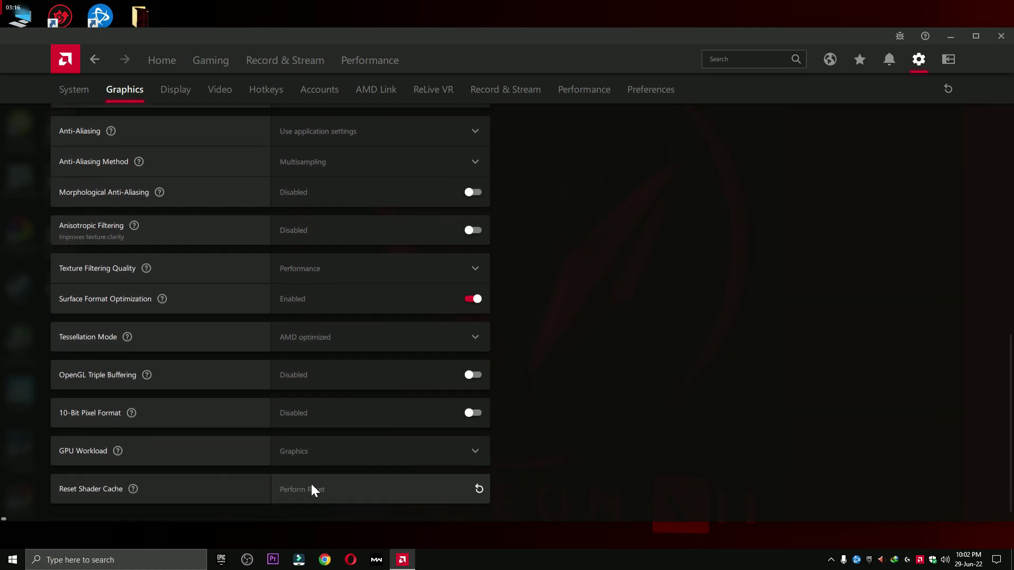
Review the global display settings, including scaling, color depth, pixel format and custom color
click(165, 83)
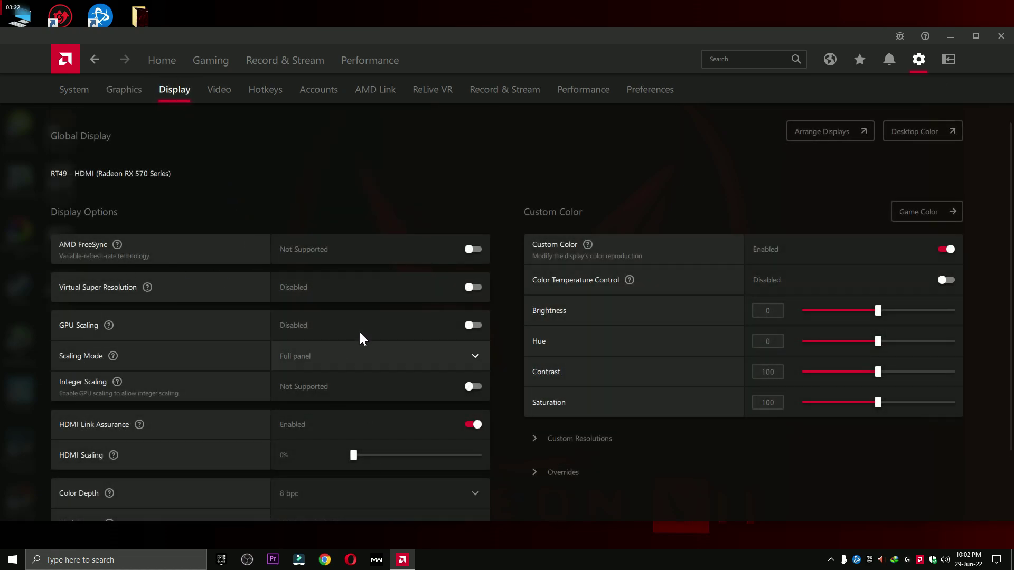
scroll(483, 486, down, 2)
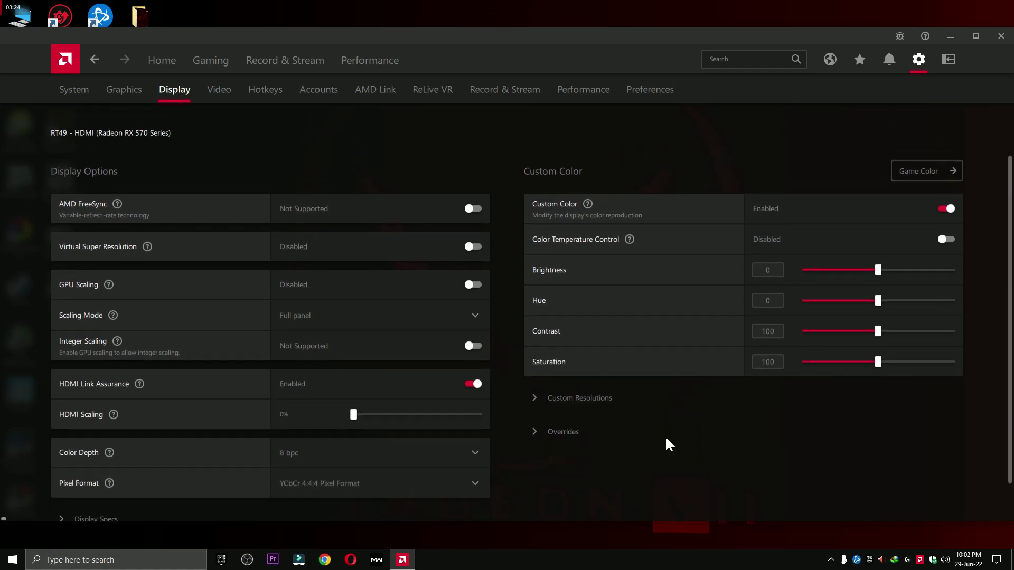
scroll(655, 337, up, 2)
Review the video profile settings and the assigned general, media, recording, performance and graphics hotkeys
click(207, 87)
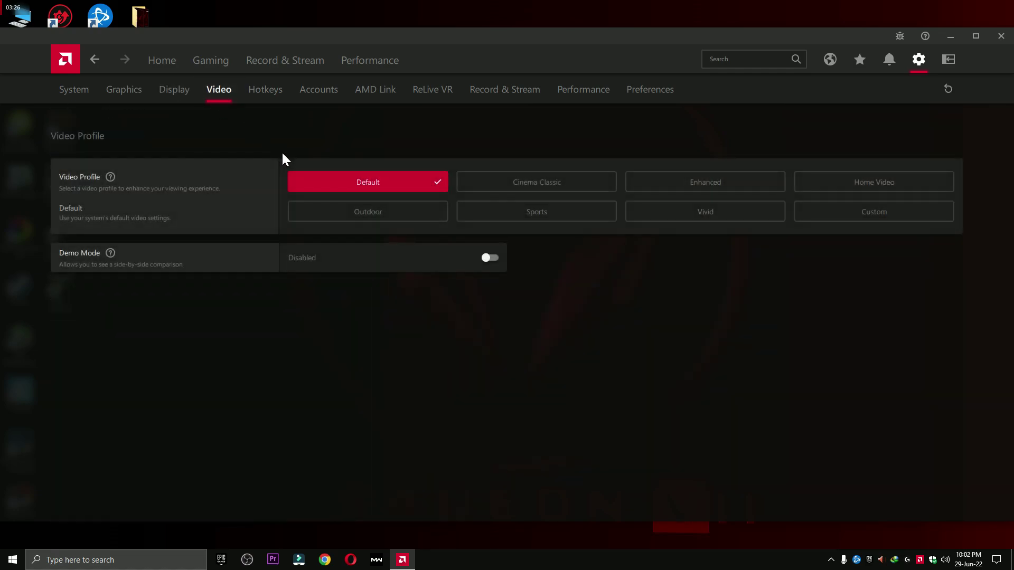
click(270, 97)
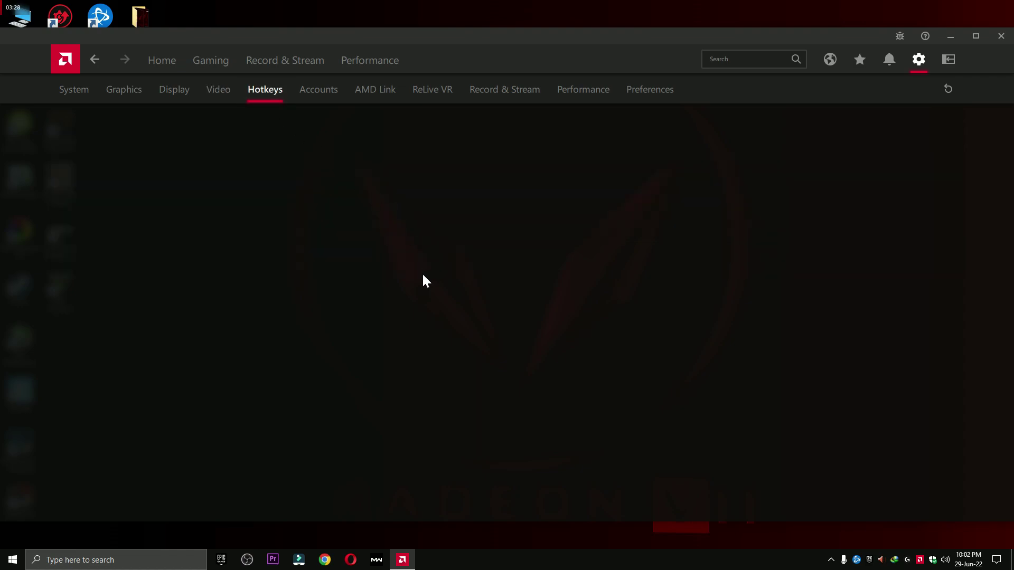
scroll(443, 495, down, 1)
scroll(430, 310, down, 2)
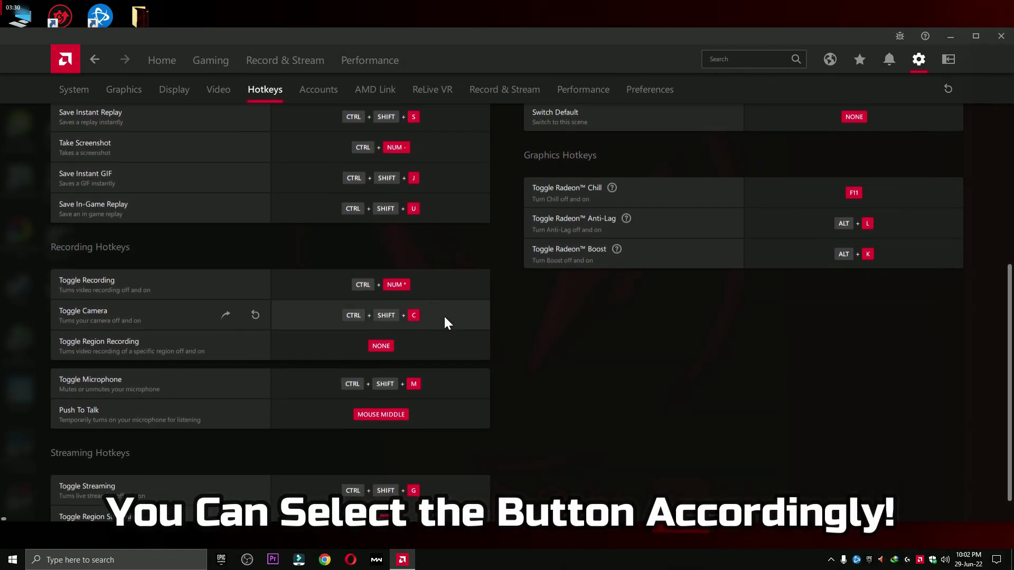
scroll(482, 430, up, 2)
scroll(483, 429, up, 3)
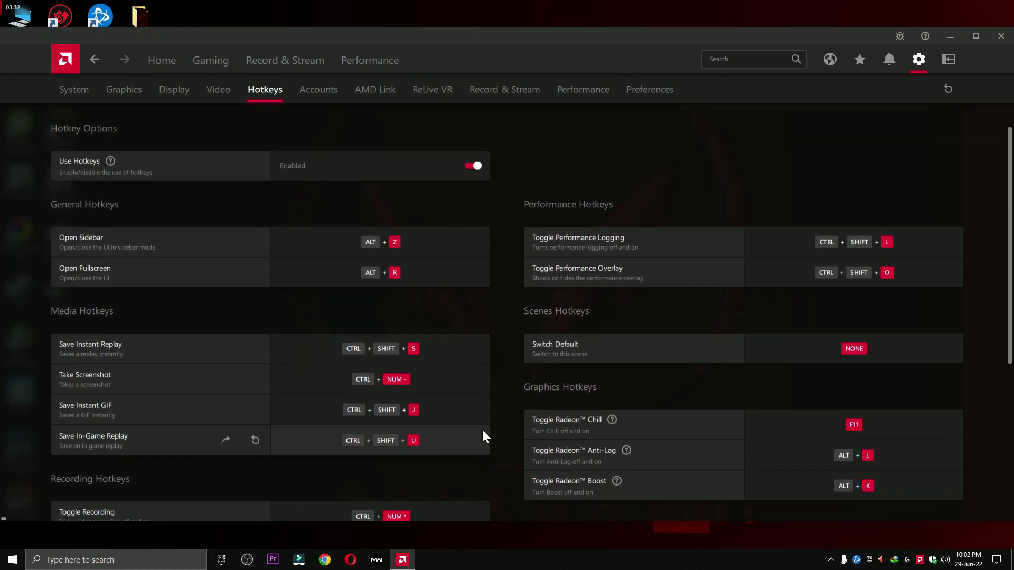
Examine the Record & Stream recording settings, including the available recording resolutions, bit rates, encoding type and microphone options
click(501, 100)
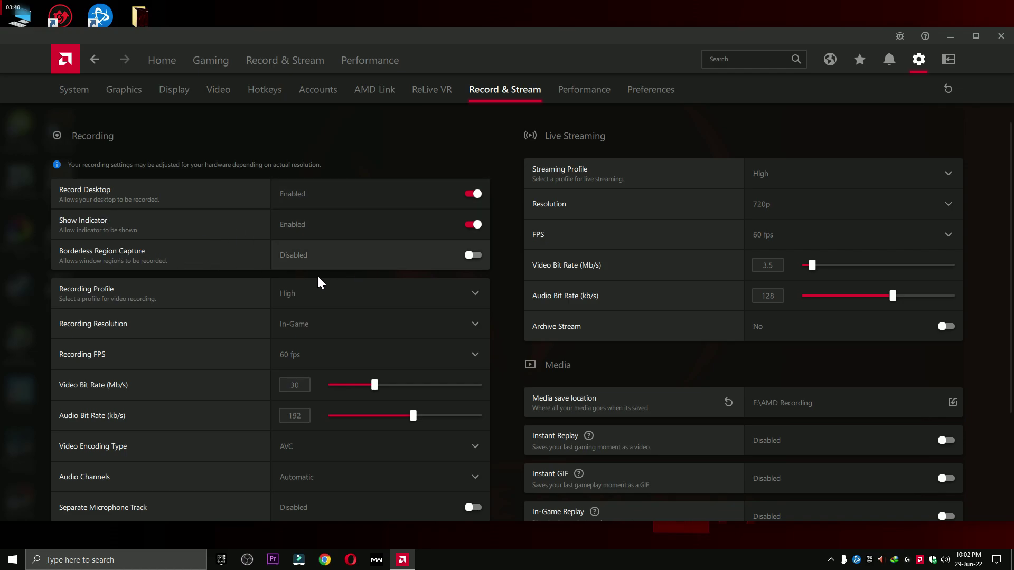
click(309, 323)
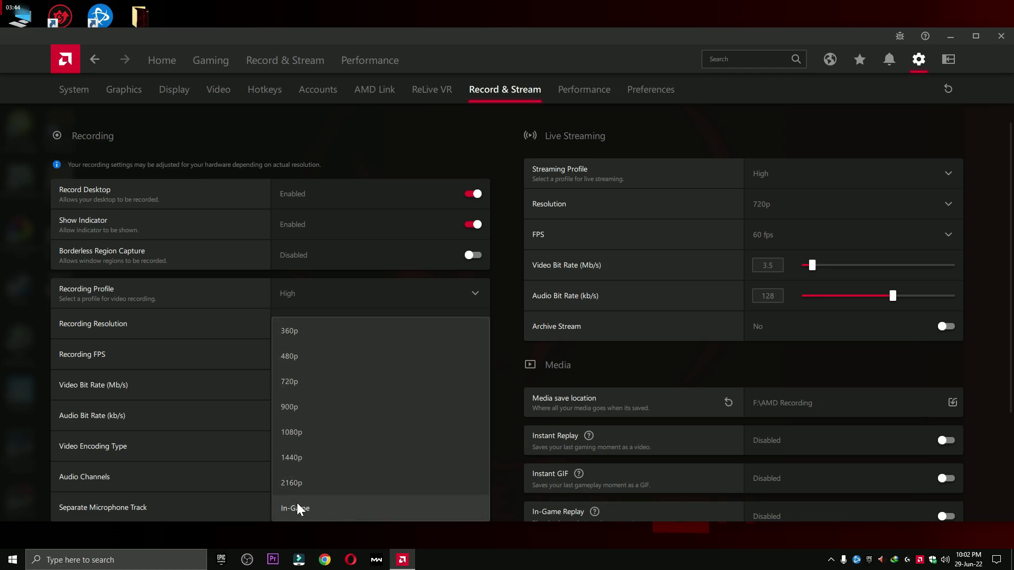
click(78, 357)
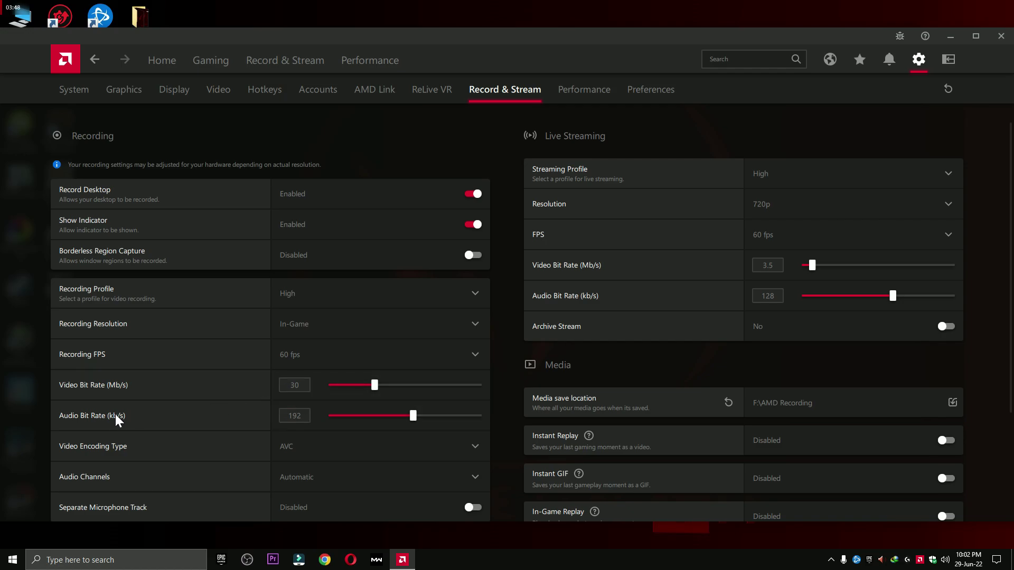
scroll(209, 442, down, 2)
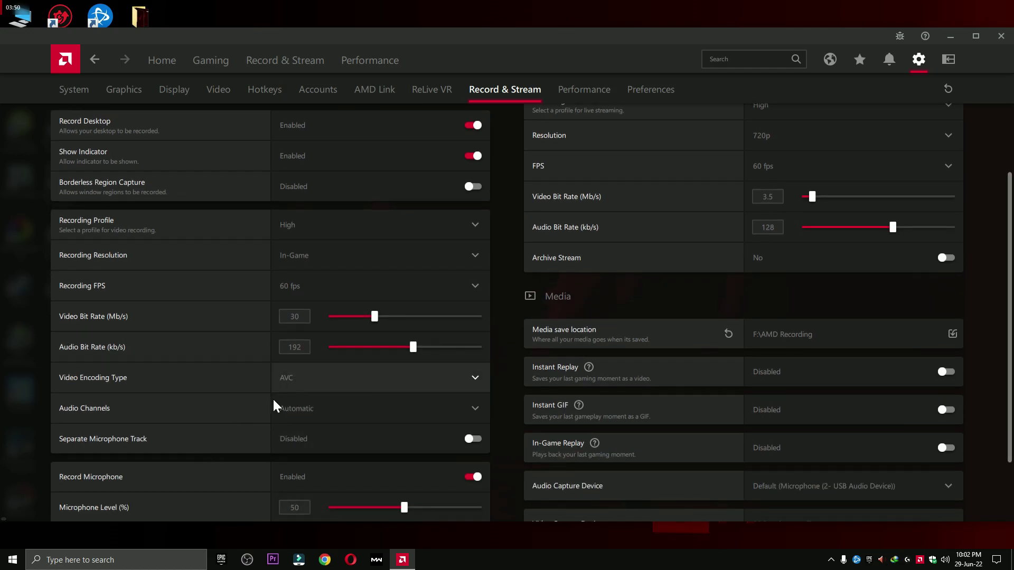
scroll(259, 462, down, 1)
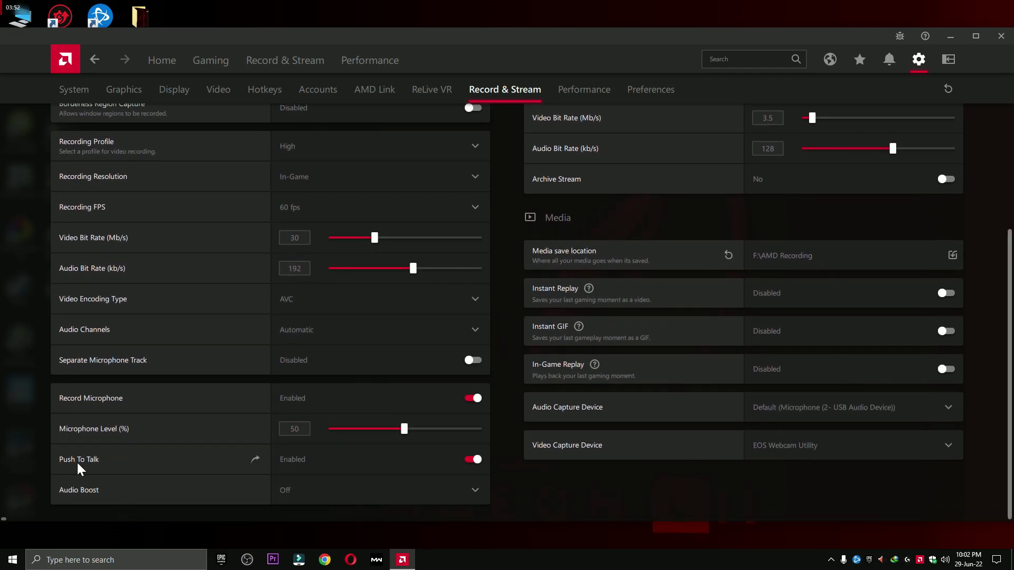
scroll(623, 430, up, 3)
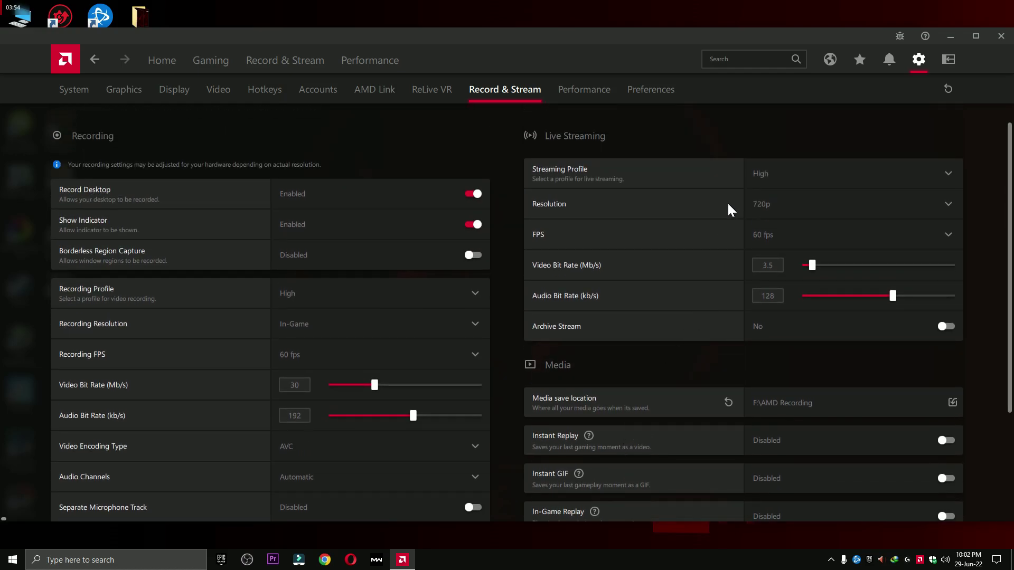
Examine the available live streaming profiles and resolutions, and view the media save and replay settings
click(770, 179)
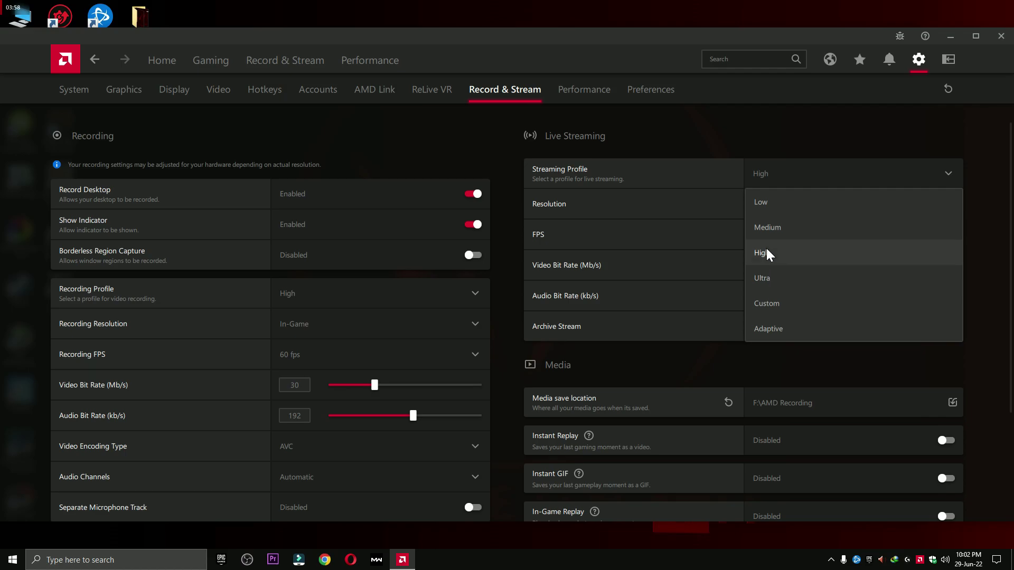
click(641, 208)
click(805, 205)
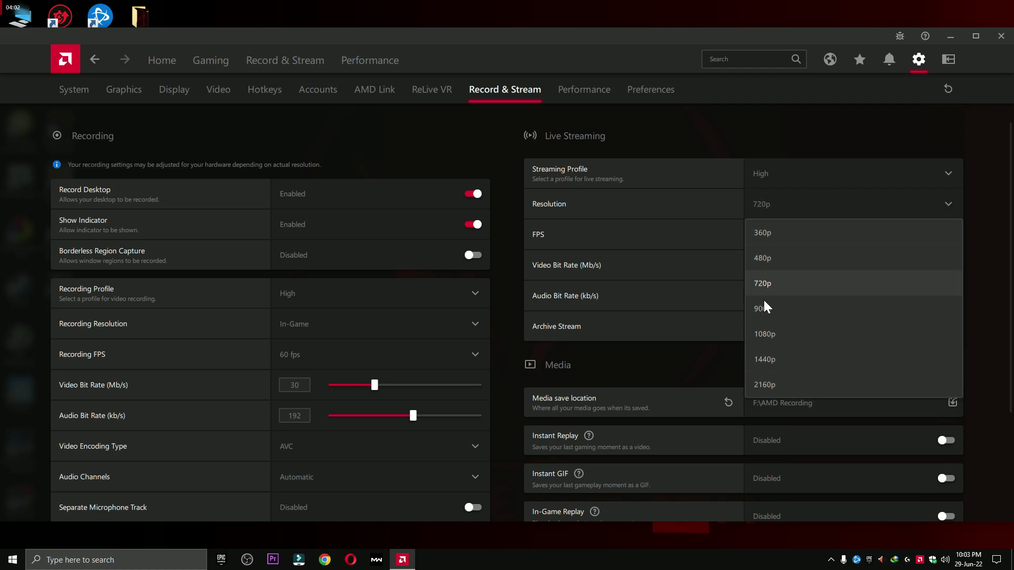
click(613, 204)
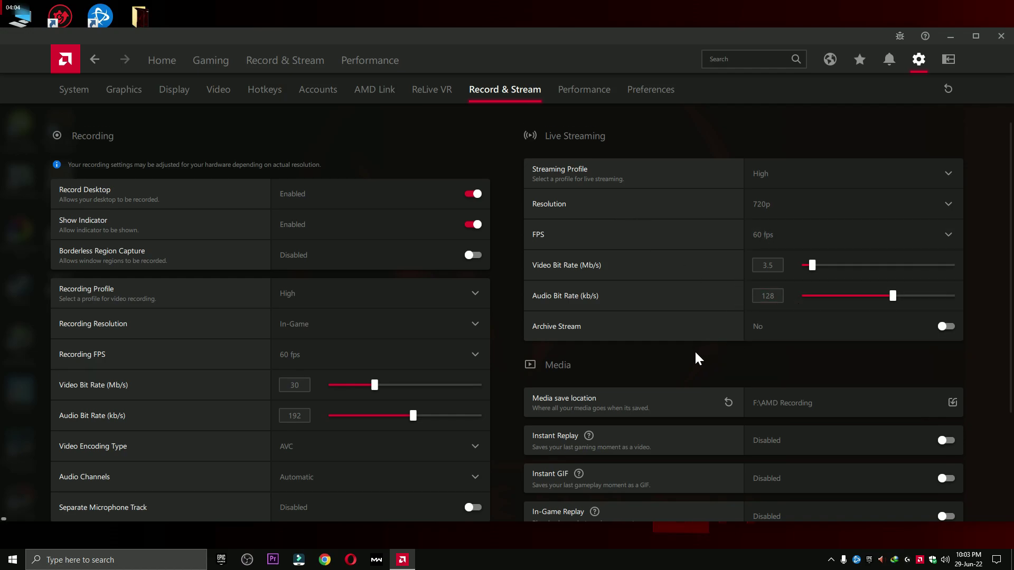
scroll(587, 330, down, 1)
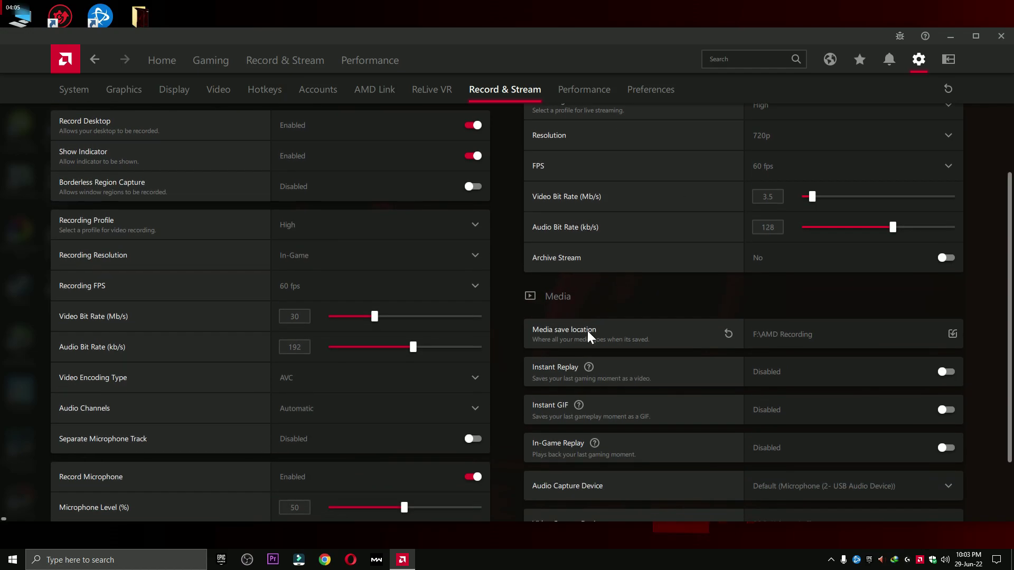
Set the media save location to the AMD Recording folder on Local Disk (F:)
click(804, 332)
click(77, 408)
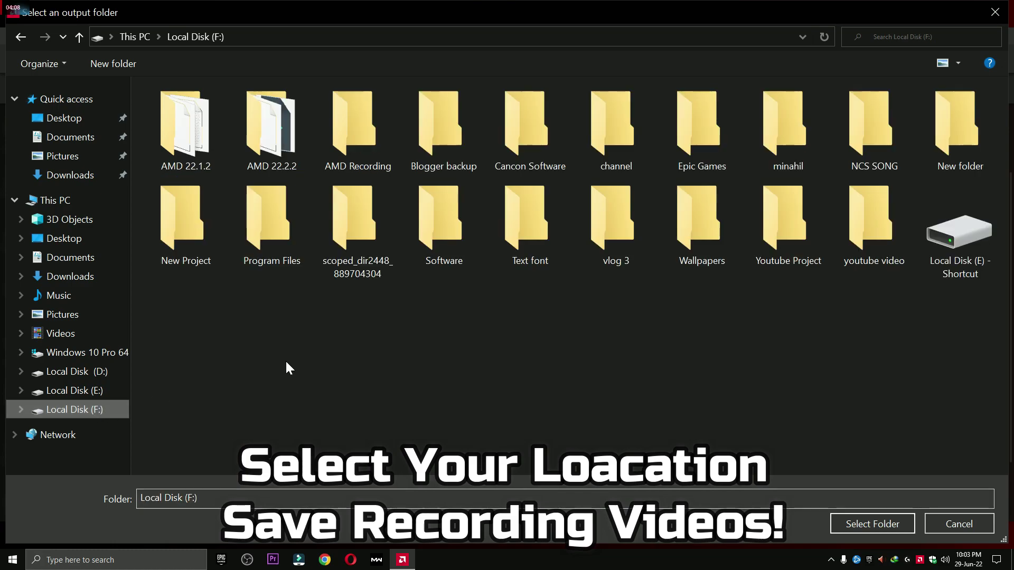
click(379, 164)
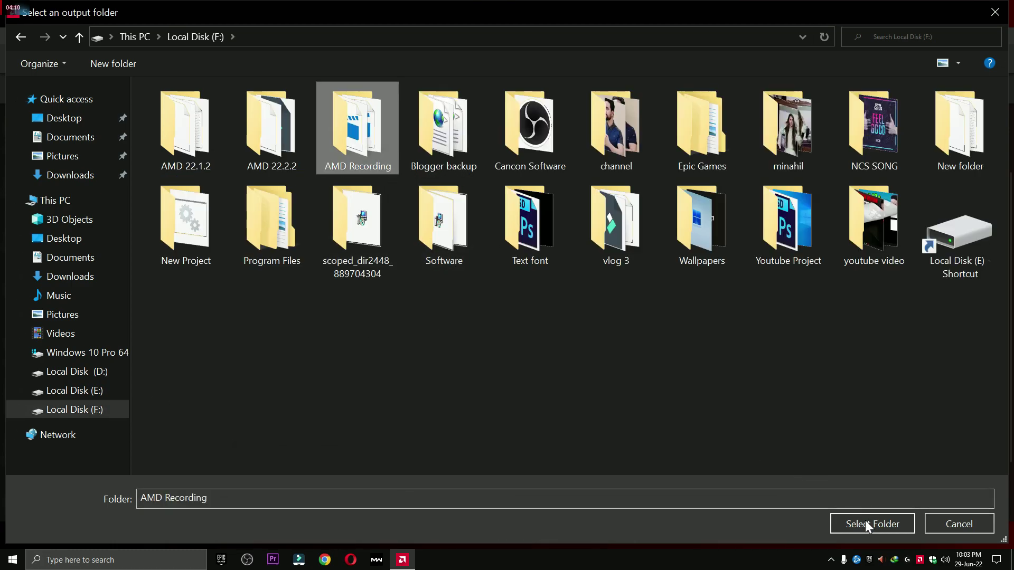
click(865, 523)
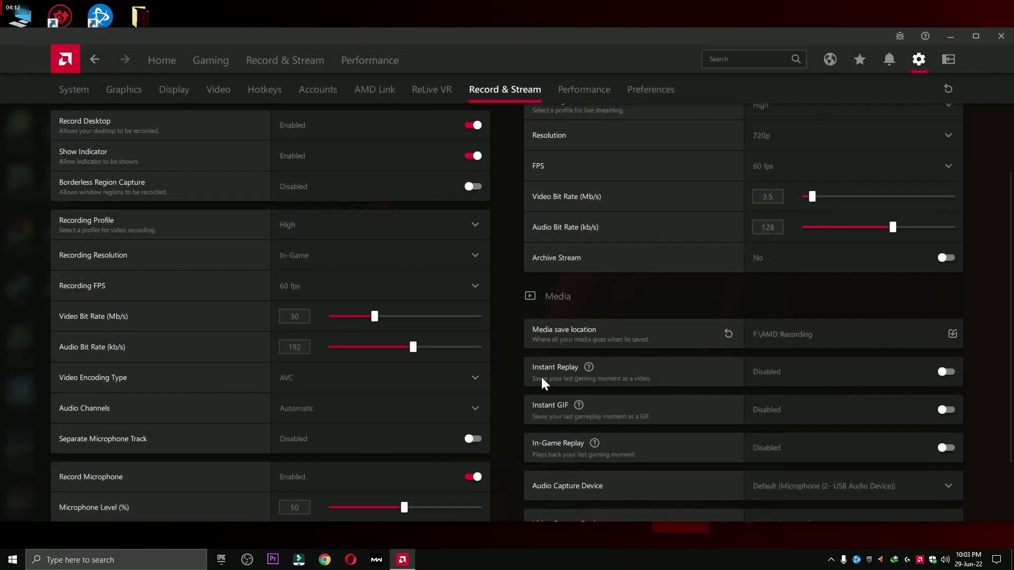
Try Instant Replay with a duration of 30 seconds, and turn it off again
click(942, 372)
drag(839, 399, 805, 402)
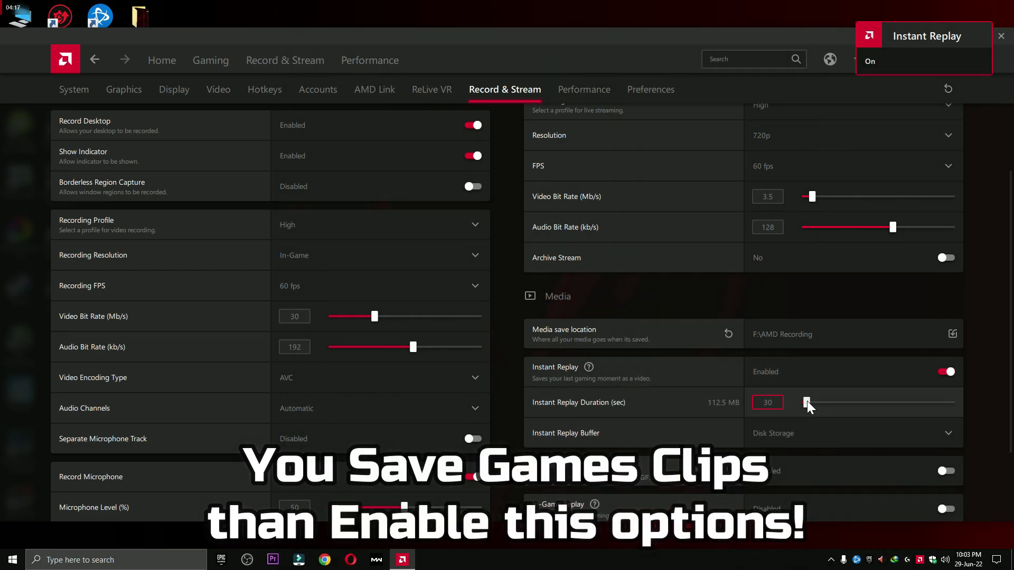
click(943, 372)
scroll(792, 380, down, 2)
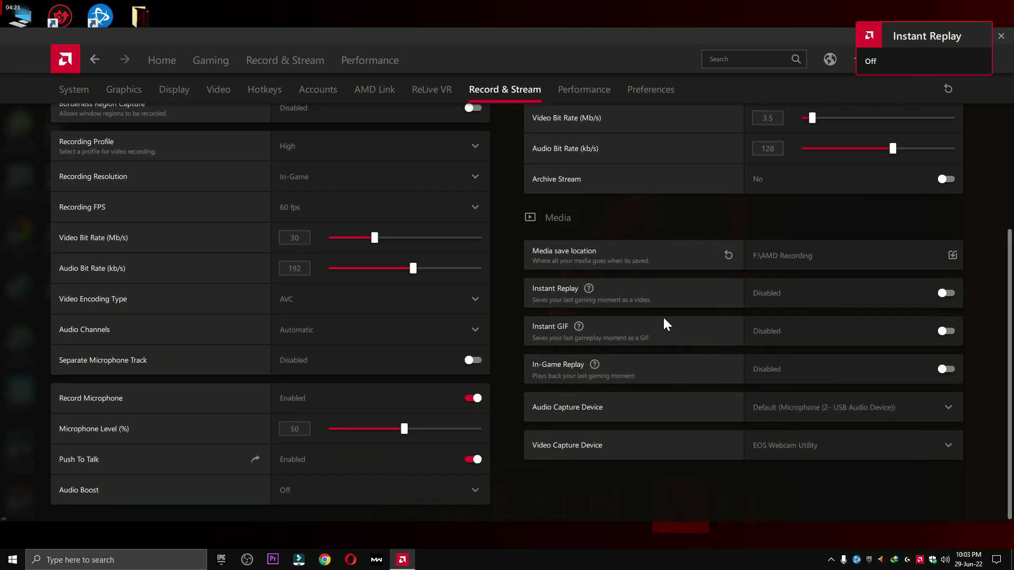
Try the metrics overlay from the Performance settings, and switch it off again
click(578, 93)
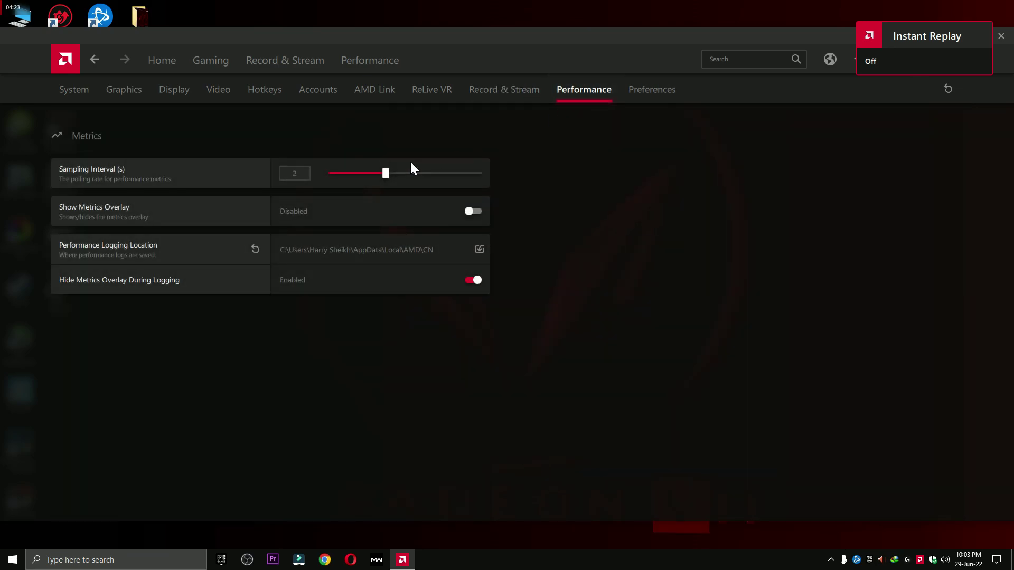
click(410, 224)
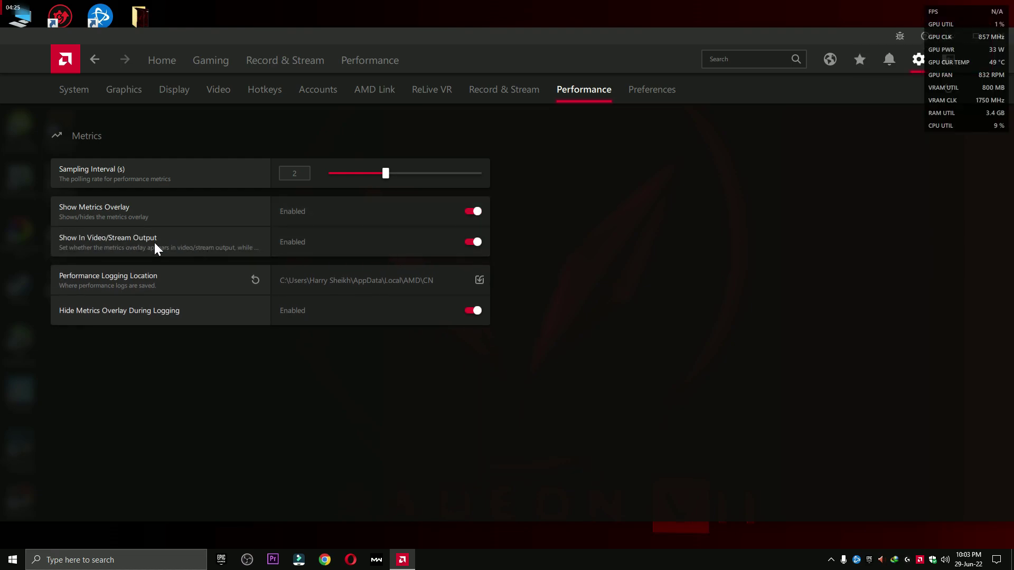
click(465, 214)
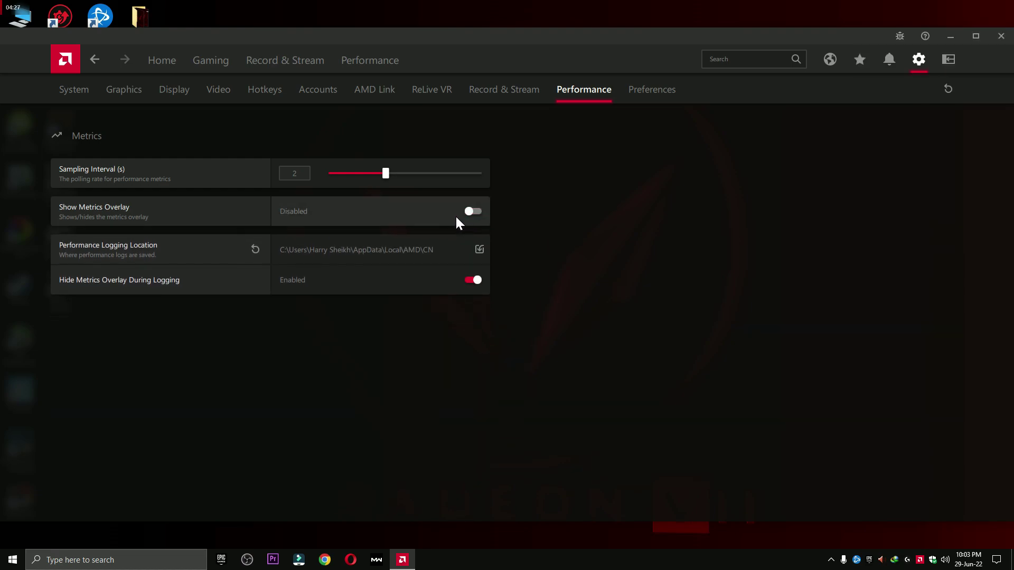
Review the VR streaming and general options in the preferences
click(652, 98)
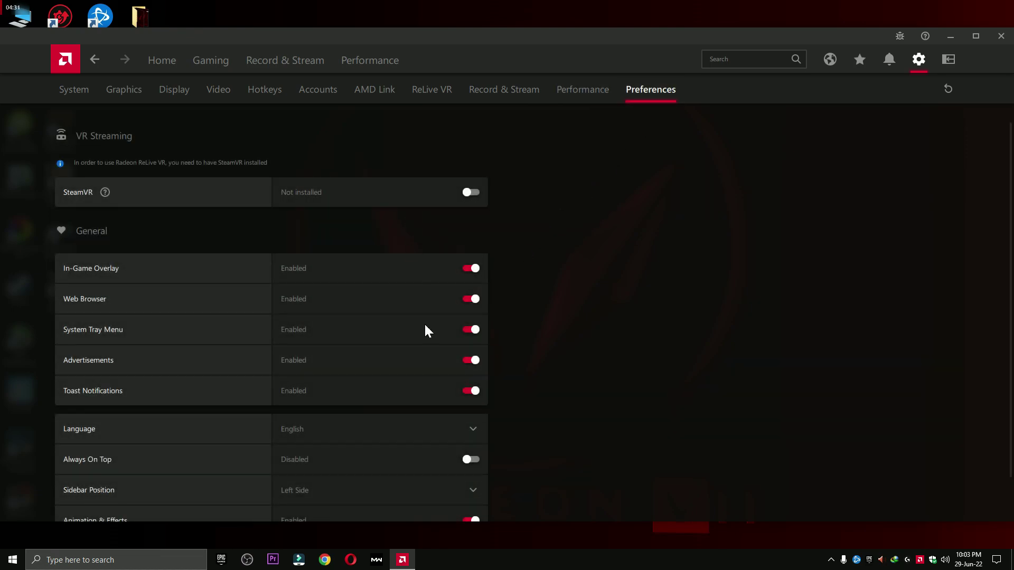
scroll(434, 211, down, 1)
scroll(418, 296, up, 1)
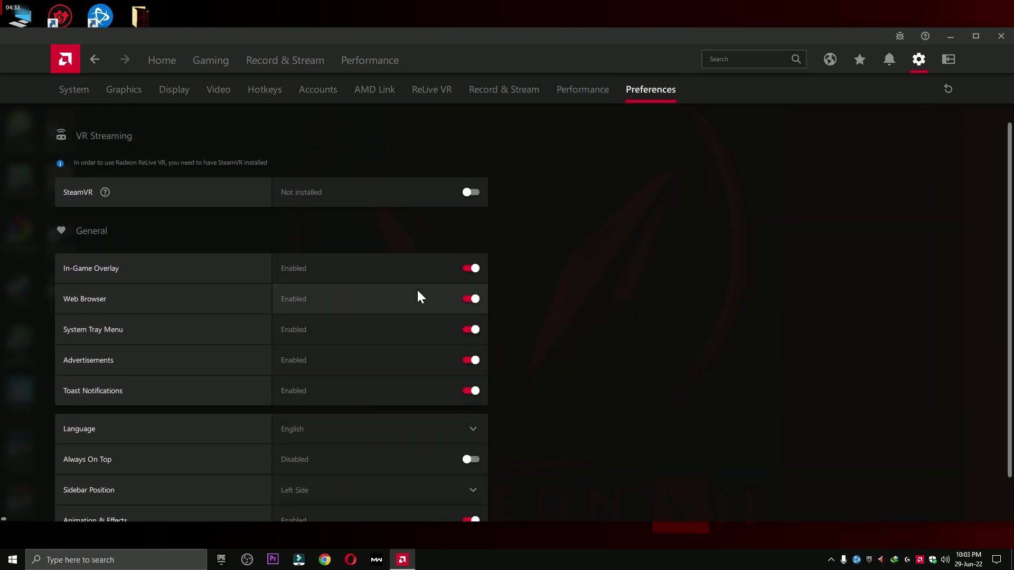
Open the overlay options of the performance metrics and enable the metrics overlay
click(365, 63)
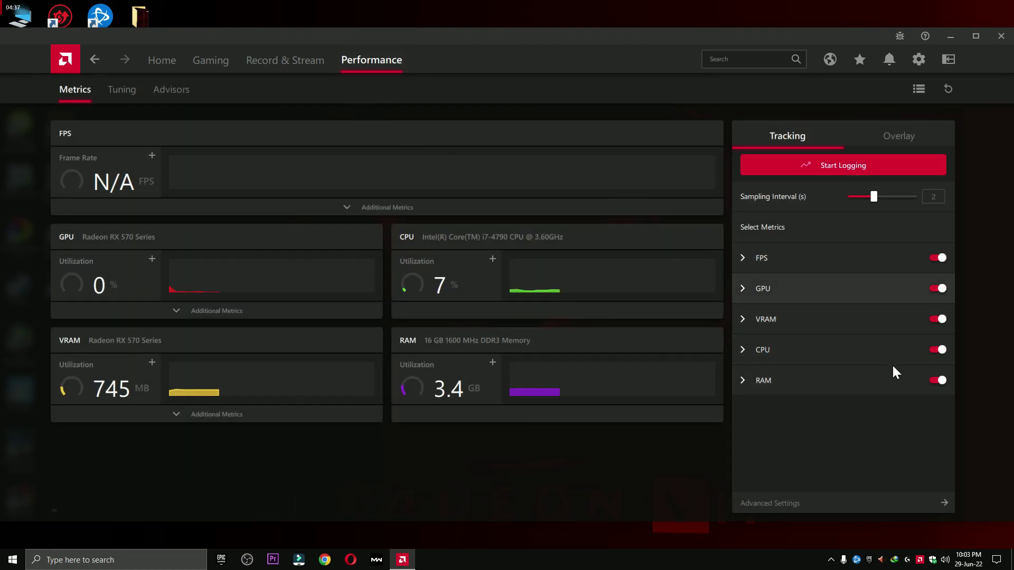
click(889, 140)
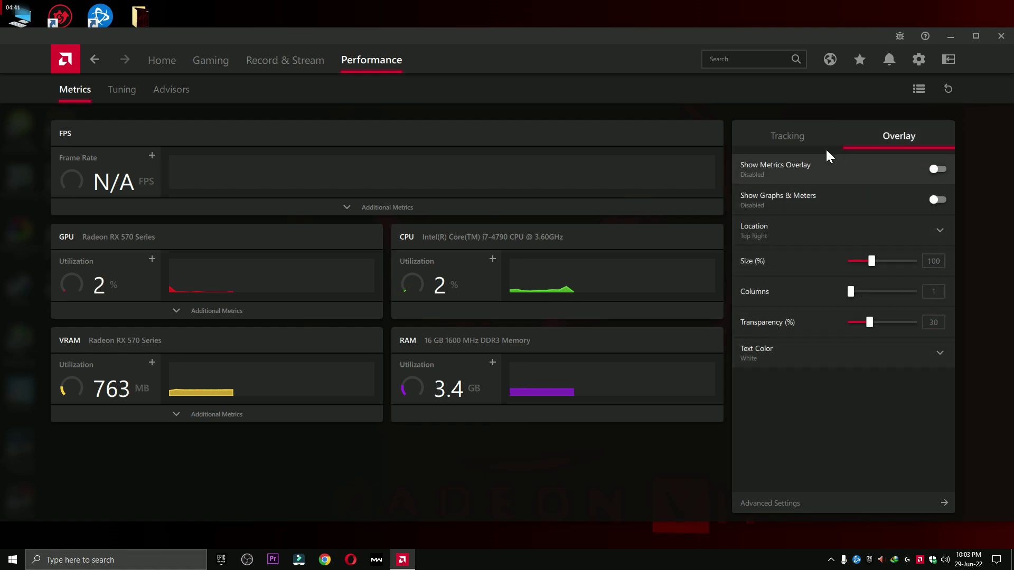
click(933, 178)
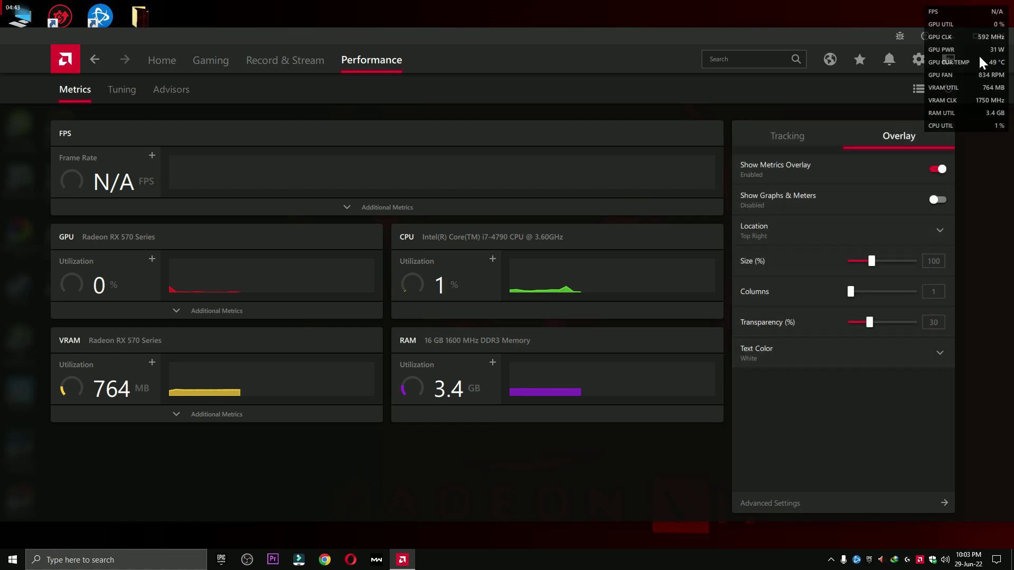
Try the metrics overlay in the Top Left location, and return it to Top Right
click(885, 239)
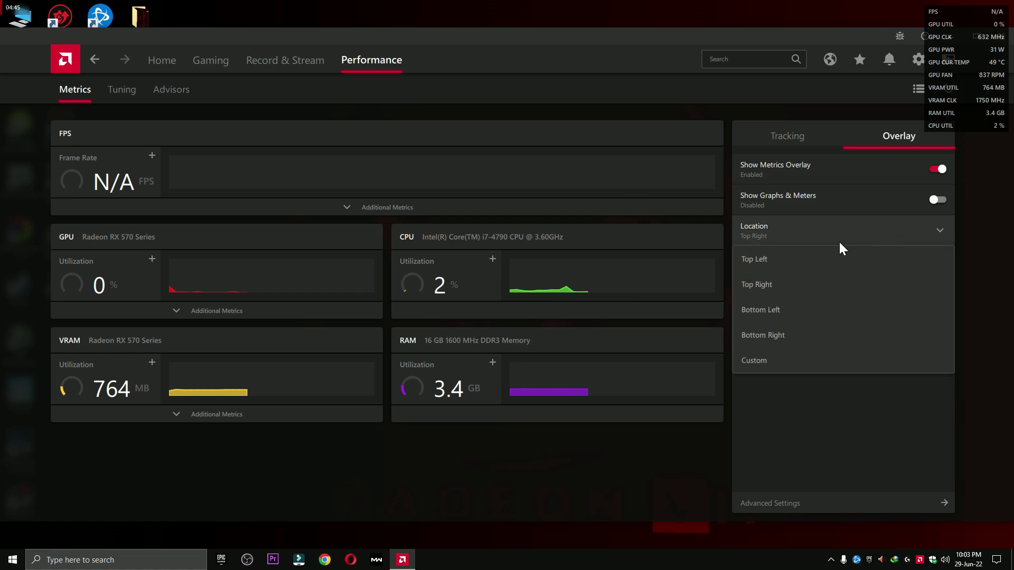
click(773, 284)
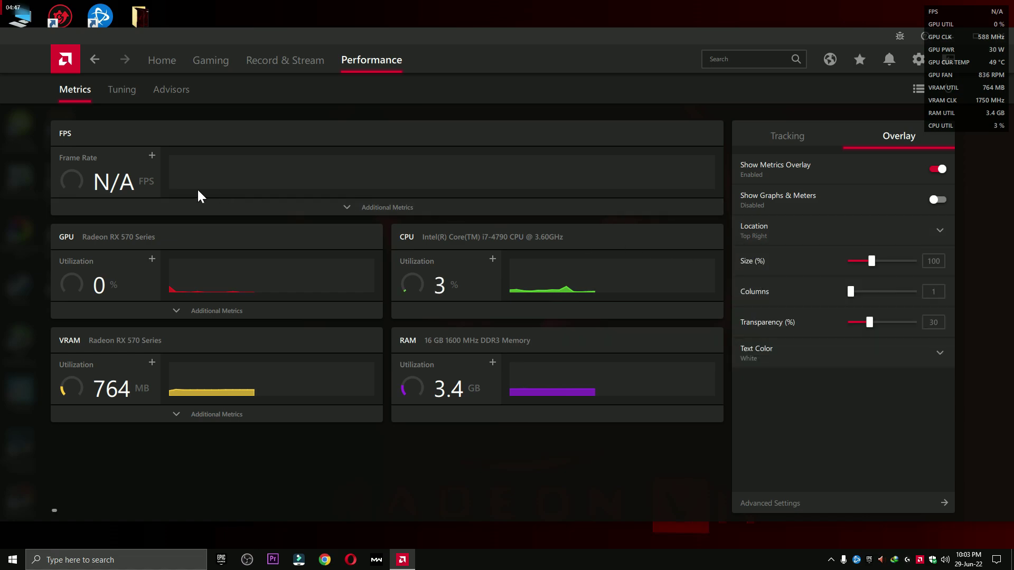
click(782, 239)
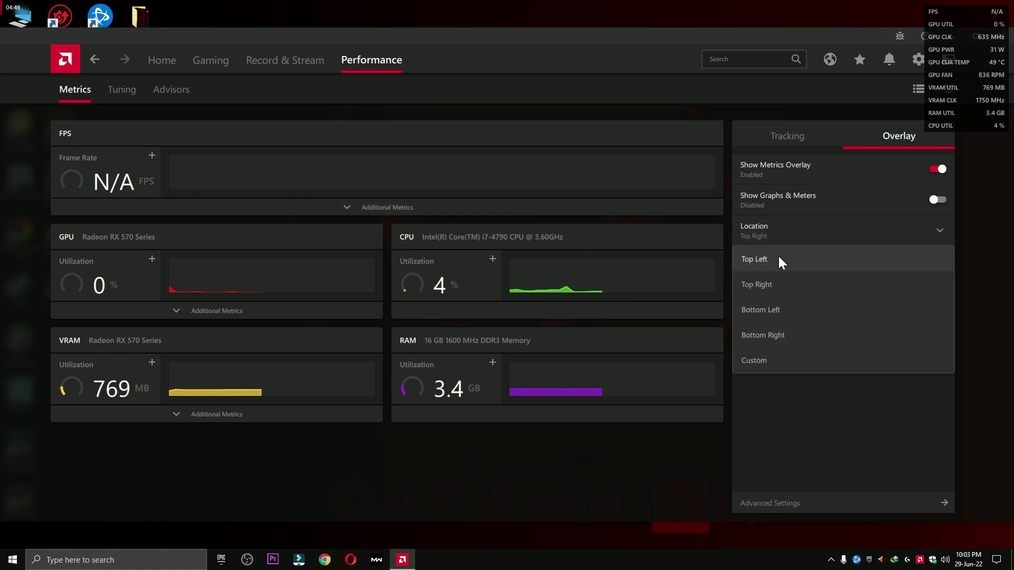
click(766, 259)
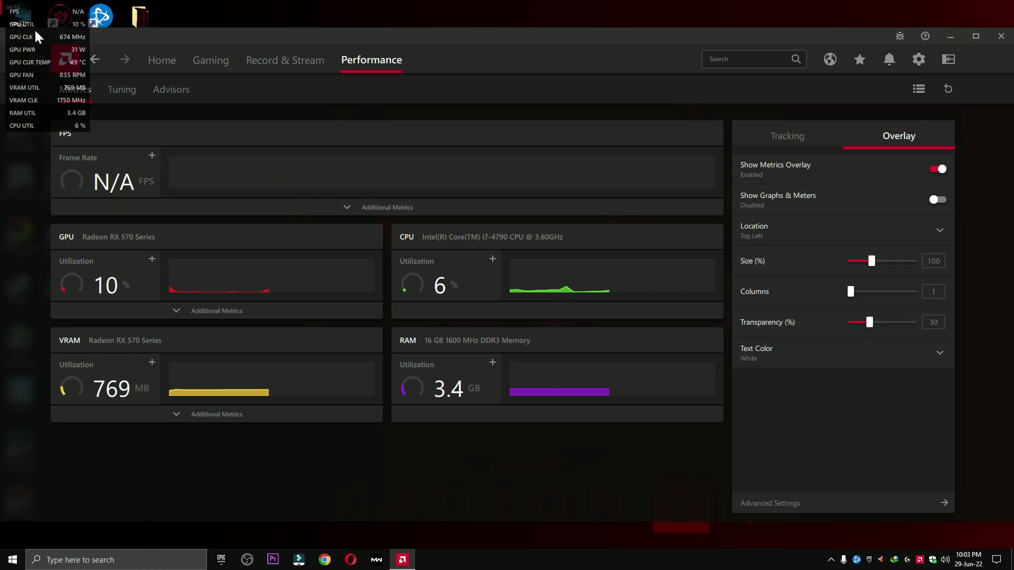
click(804, 238)
click(802, 284)
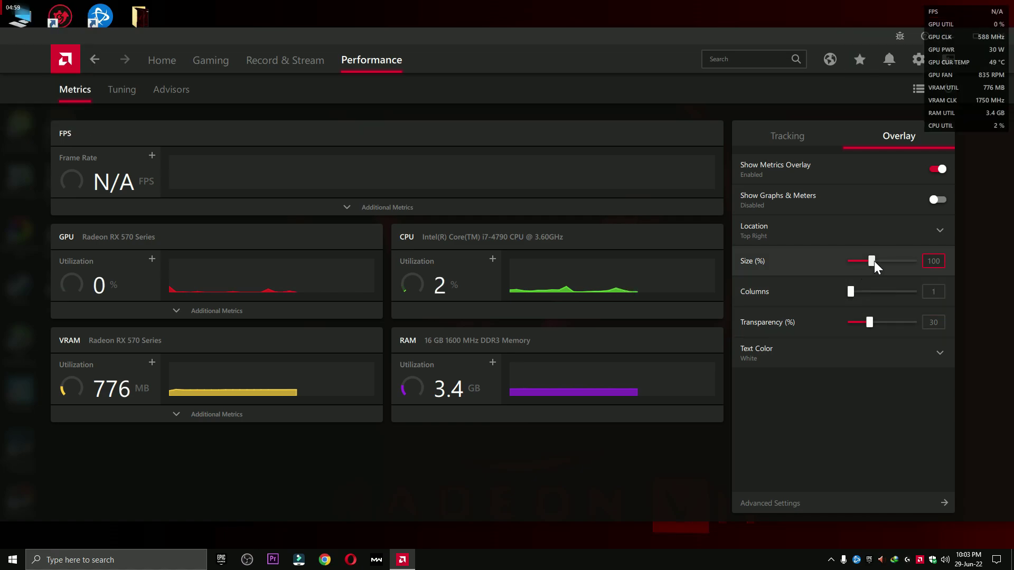
Try a larger overlay size and green text, and restore the size to 100% and the text color to White
drag(897, 262, 879, 264)
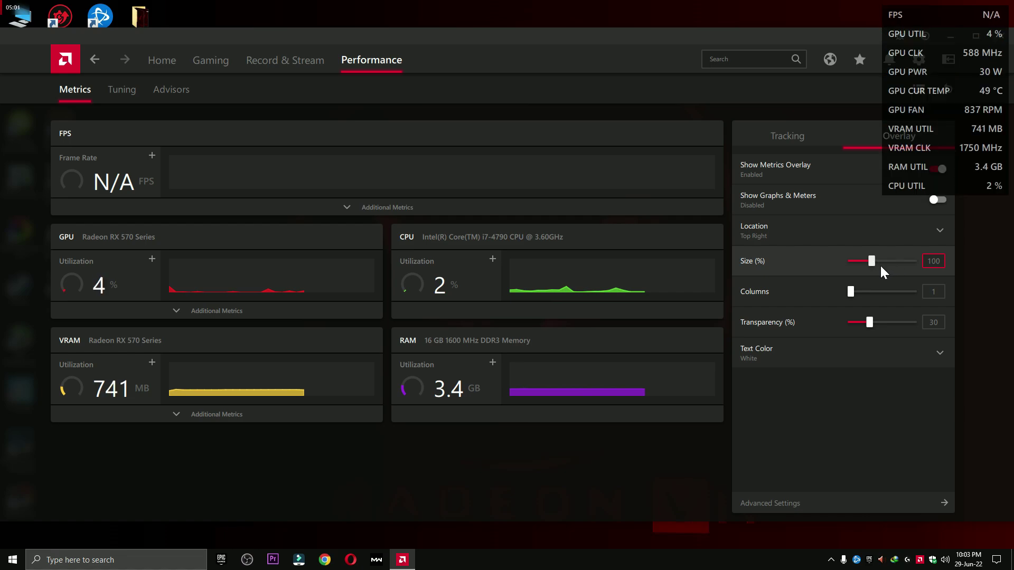
click(854, 353)
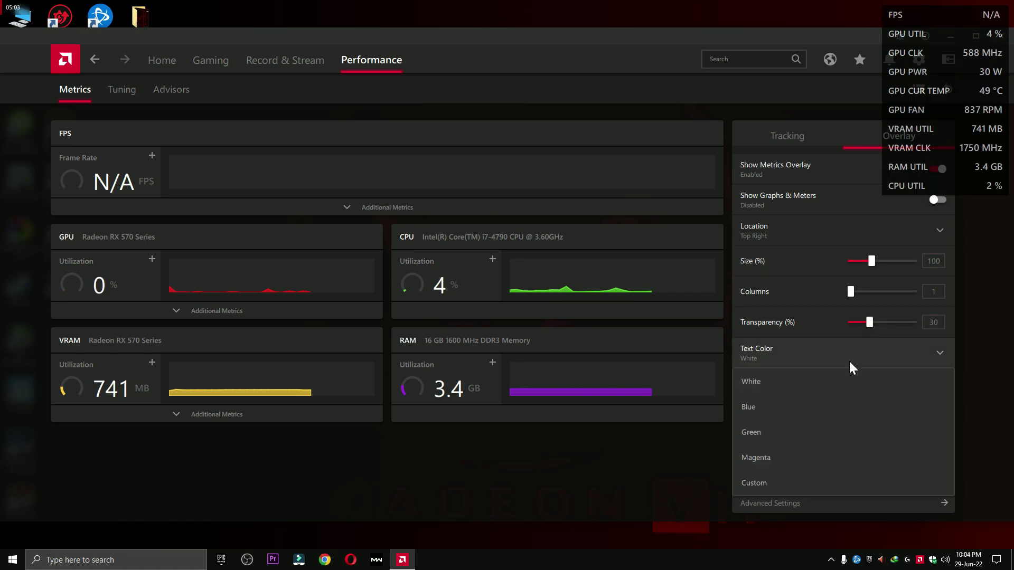
click(807, 387)
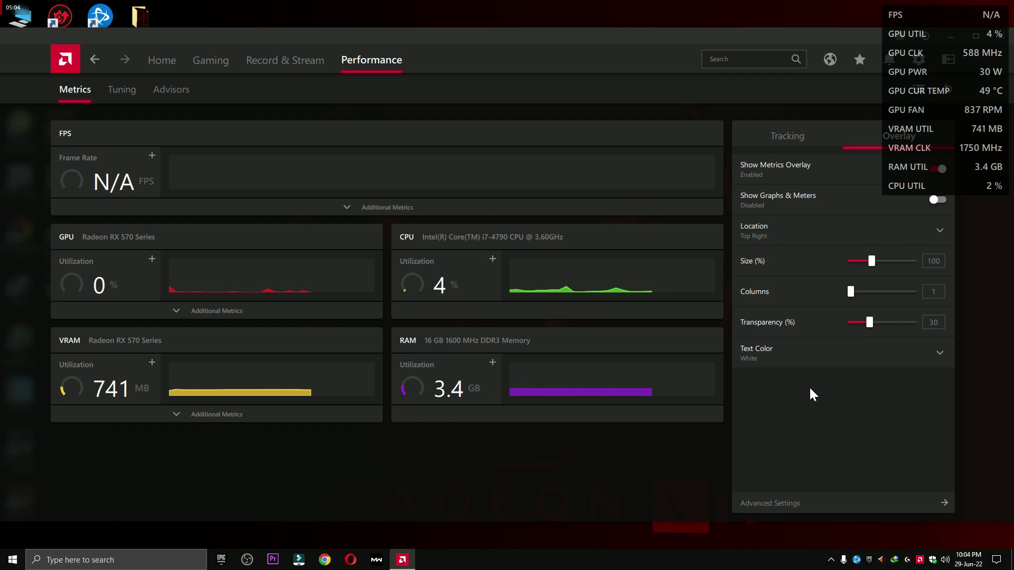
click(866, 356)
click(819, 429)
click(848, 366)
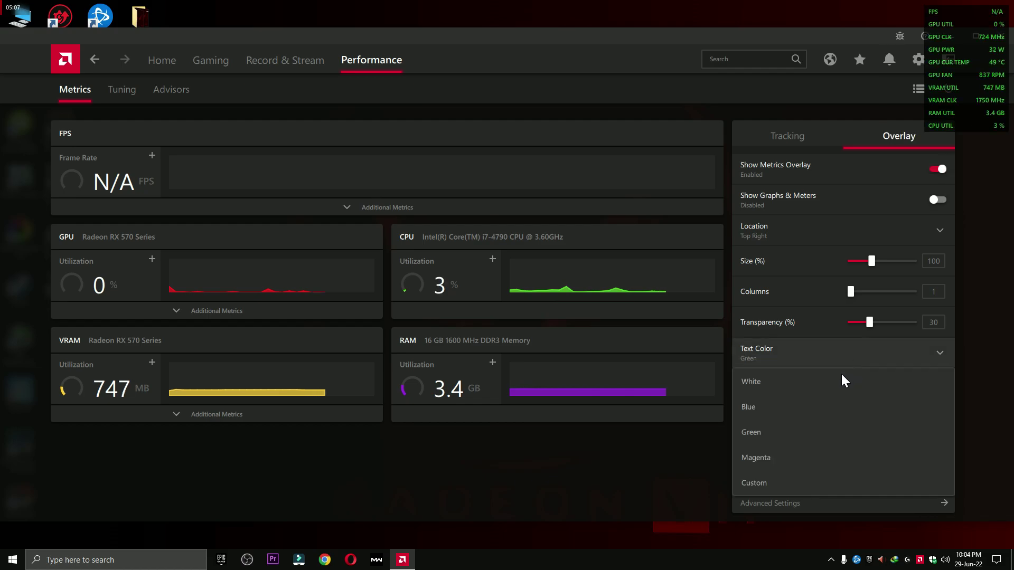
click(818, 388)
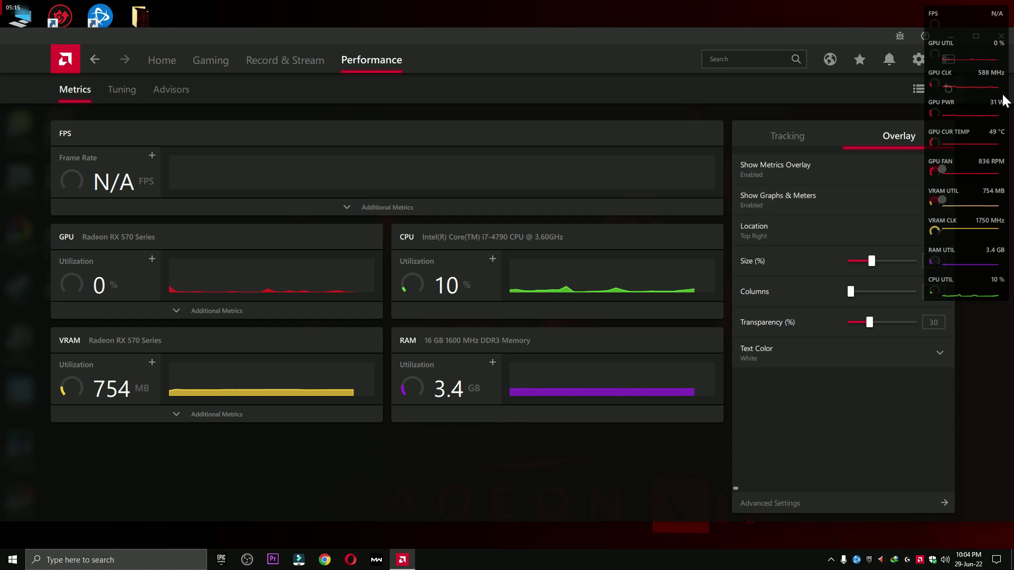
Configure the overlay with graphs and meters in 3 columns at 100% size, and disable the metrics overlay
drag(871, 261, 851, 261)
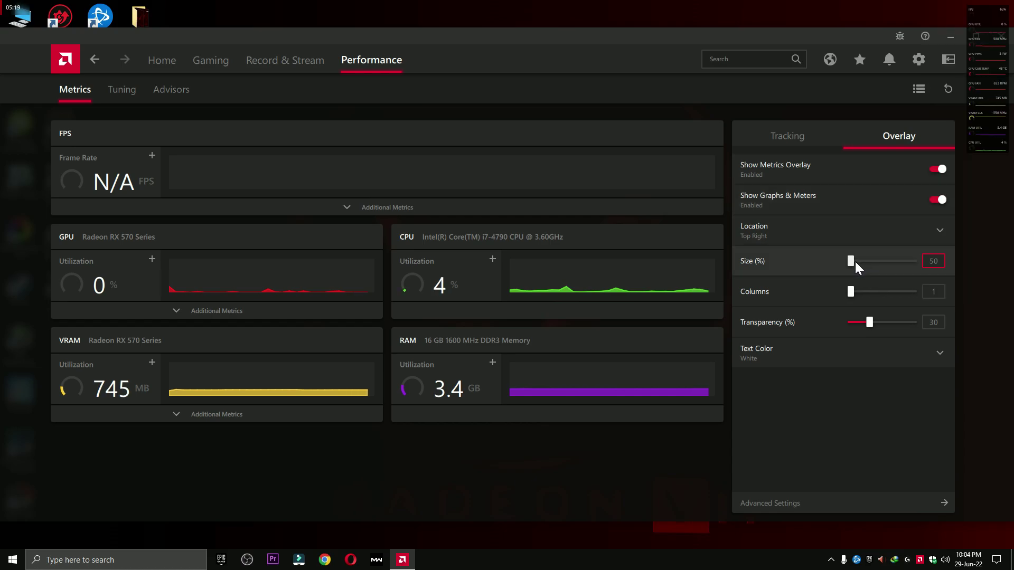
click(861, 261)
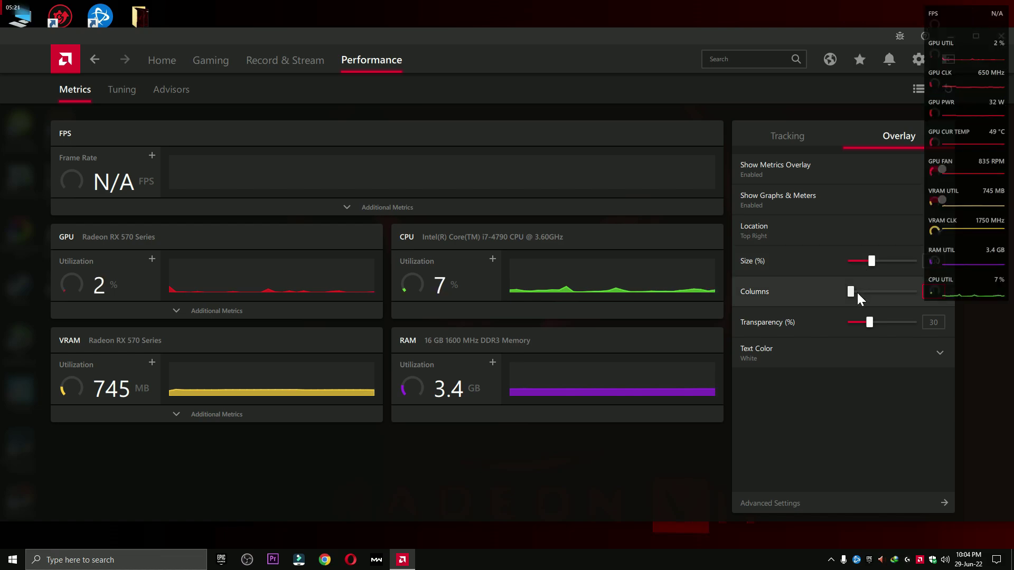
click(867, 291)
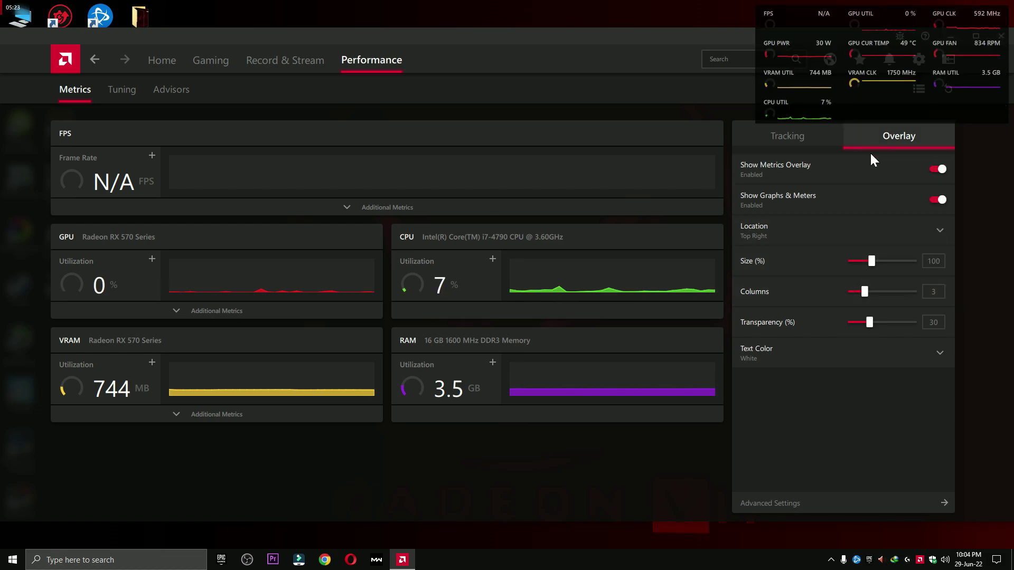
click(925, 170)
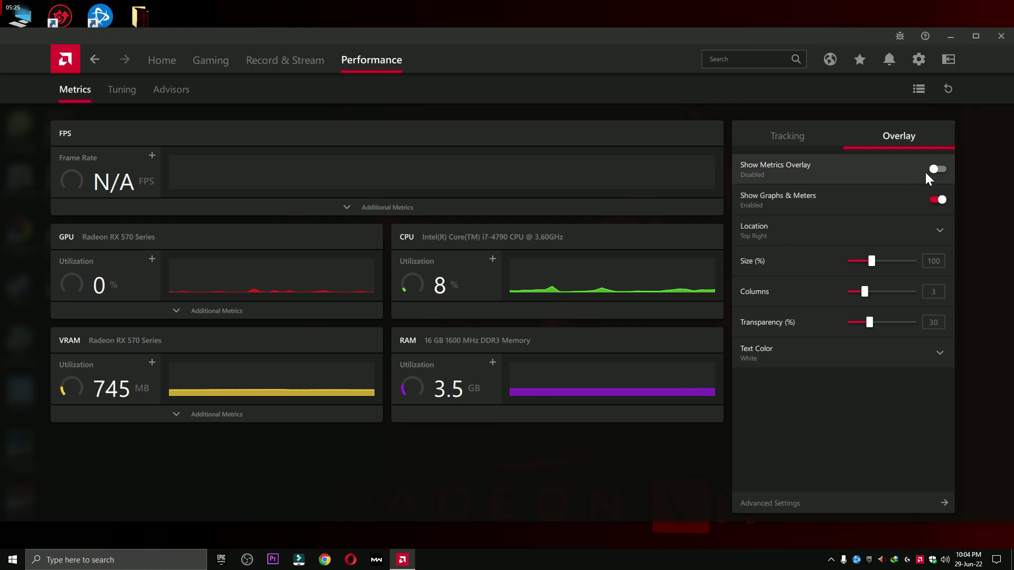
Close AMD Software and open the graphics settings page from the Gaming section of Windows Settings
click(999, 36)
click(12, 559)
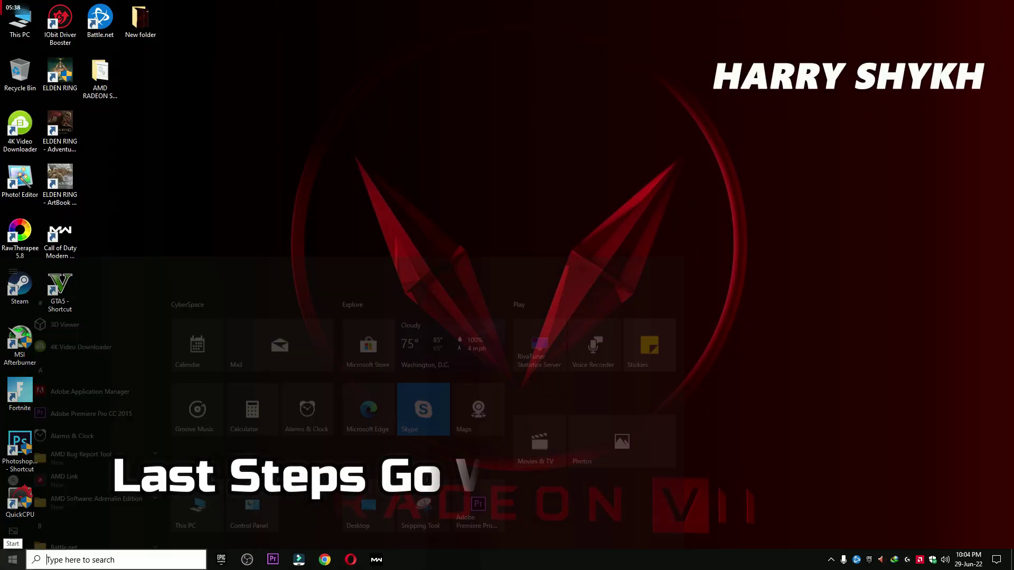
mouse_move(4, 541)
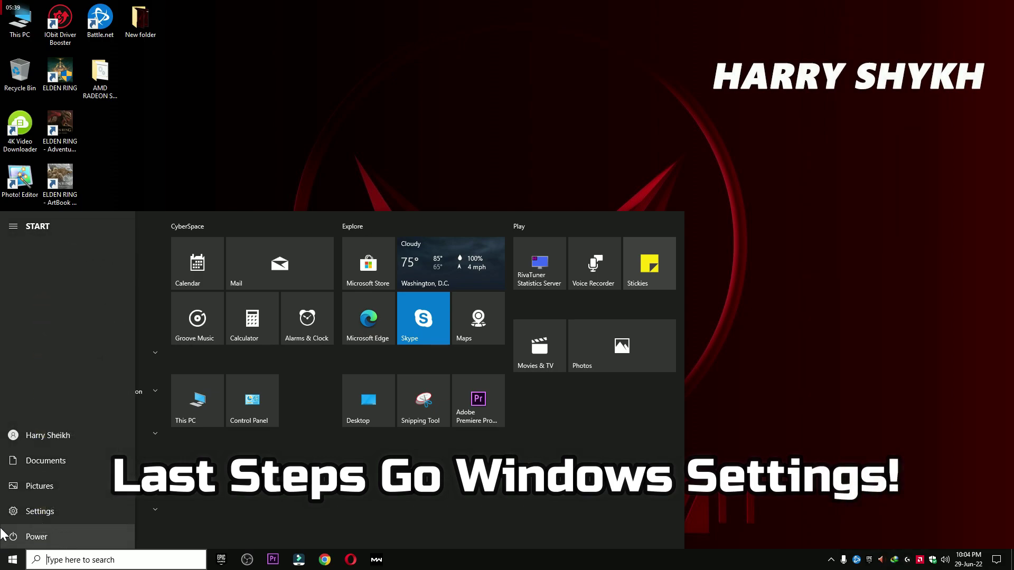
click(37, 513)
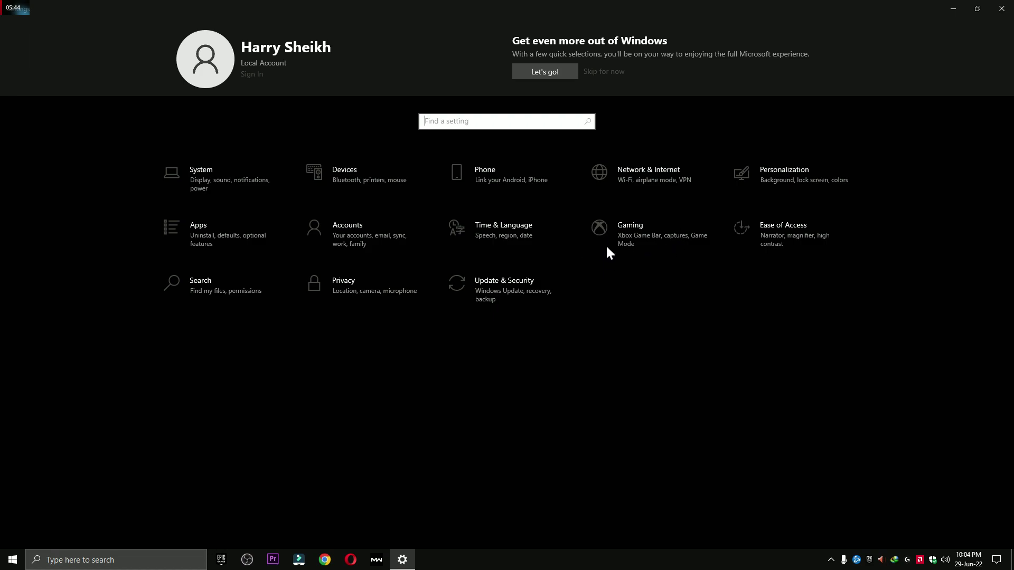
click(651, 230)
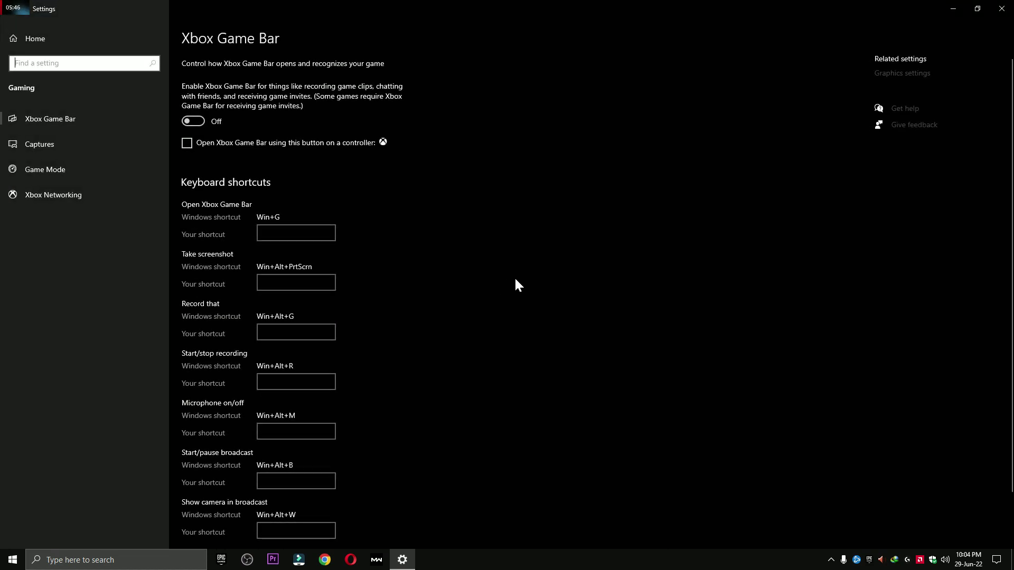
click(909, 73)
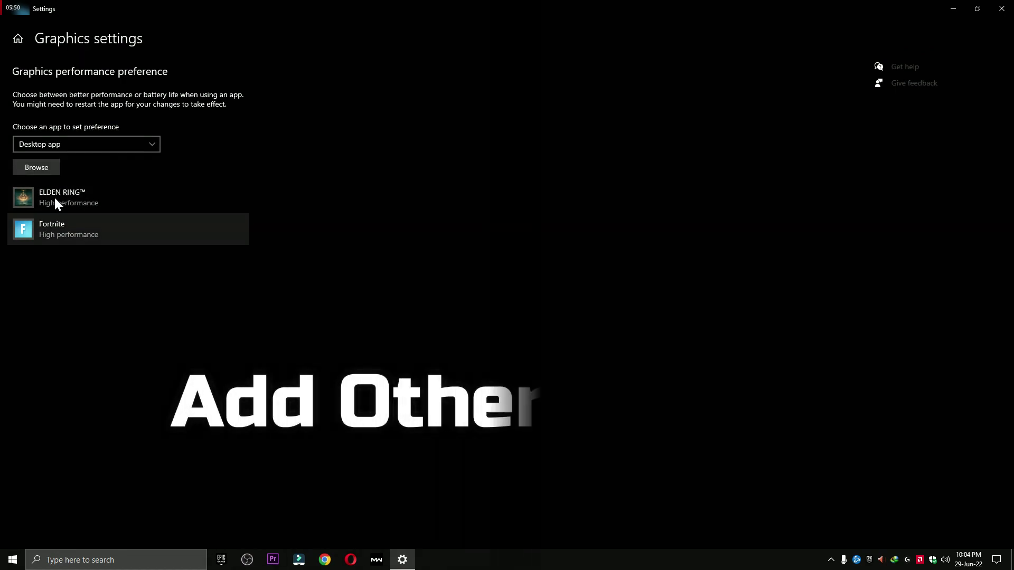
Remove Fortnite from the graphics preference apps and add it again using FortniteClient-Win64-Shipping from the Win64 folder
click(65, 230)
click(208, 279)
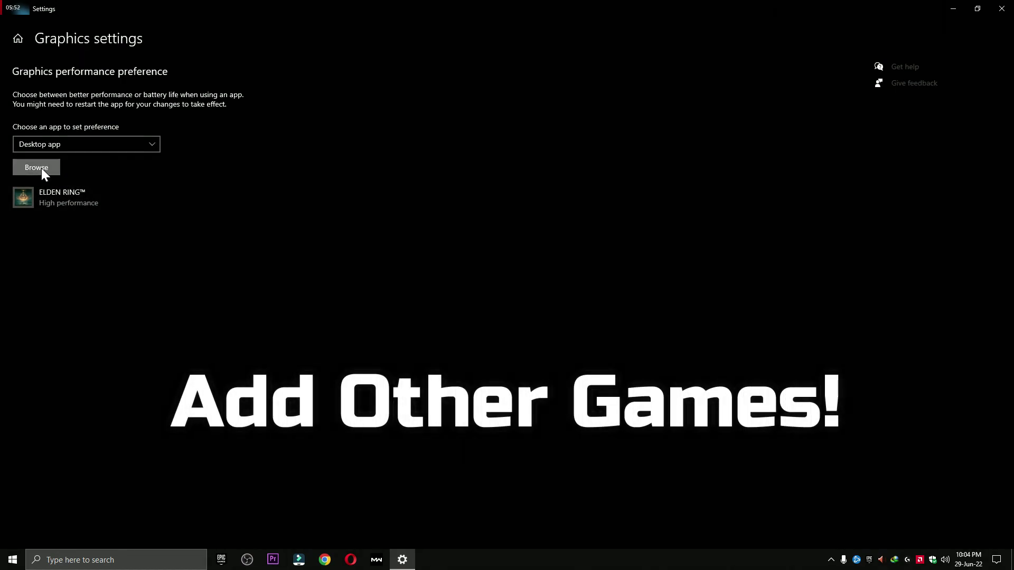
click(36, 168)
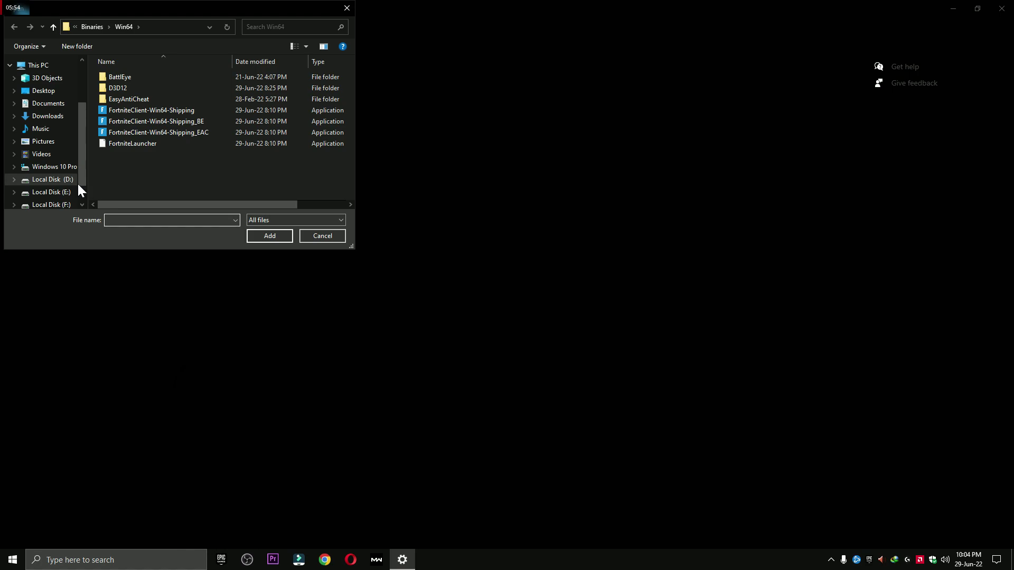
click(140, 111)
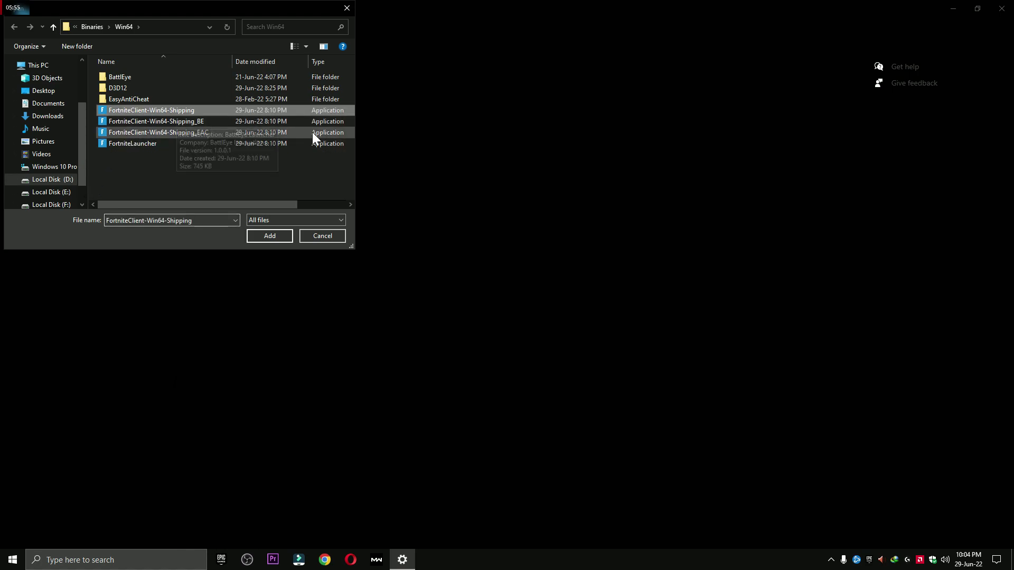
click(283, 236)
Save Fortnite's graphics preference as High performance and close Windows Settings
click(163, 285)
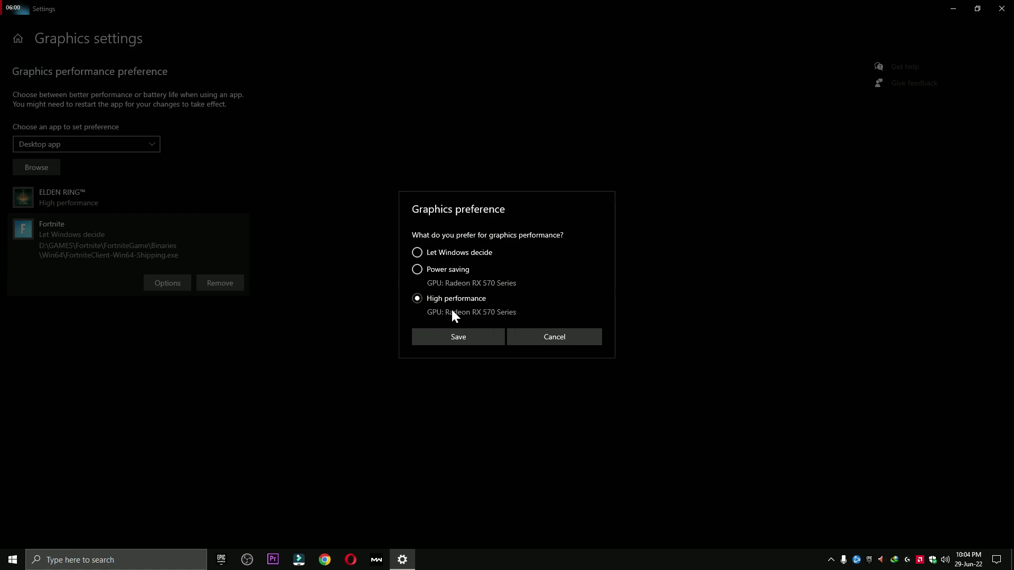
click(467, 340)
key(alt+F4)
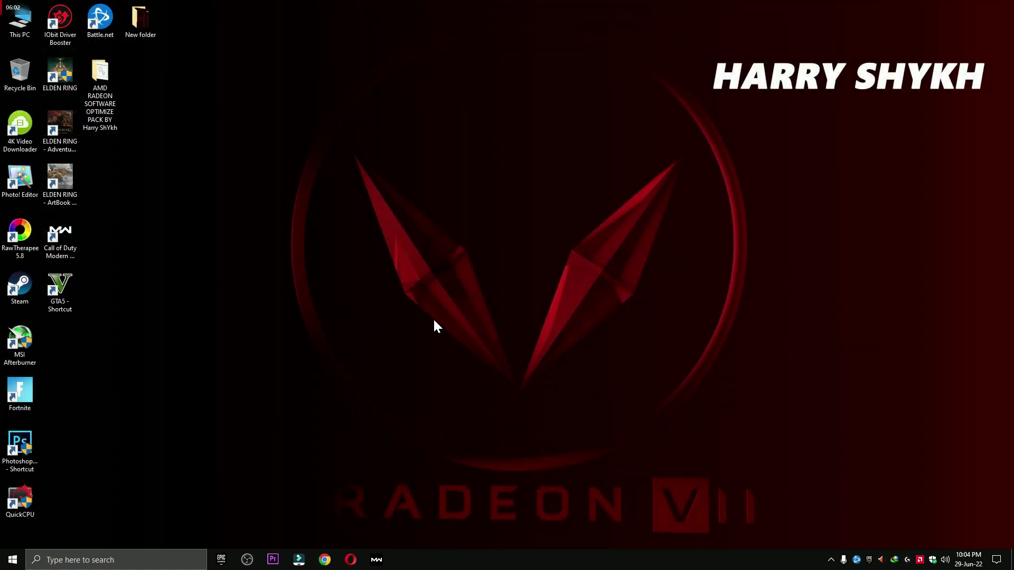
Restart the PC to apply the changes
key(super)
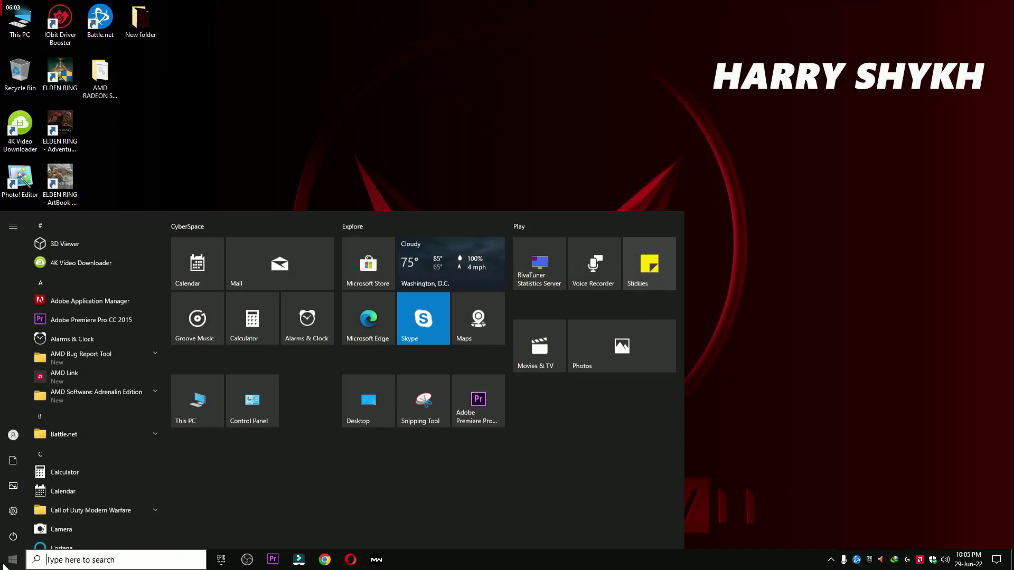
click(22, 539)
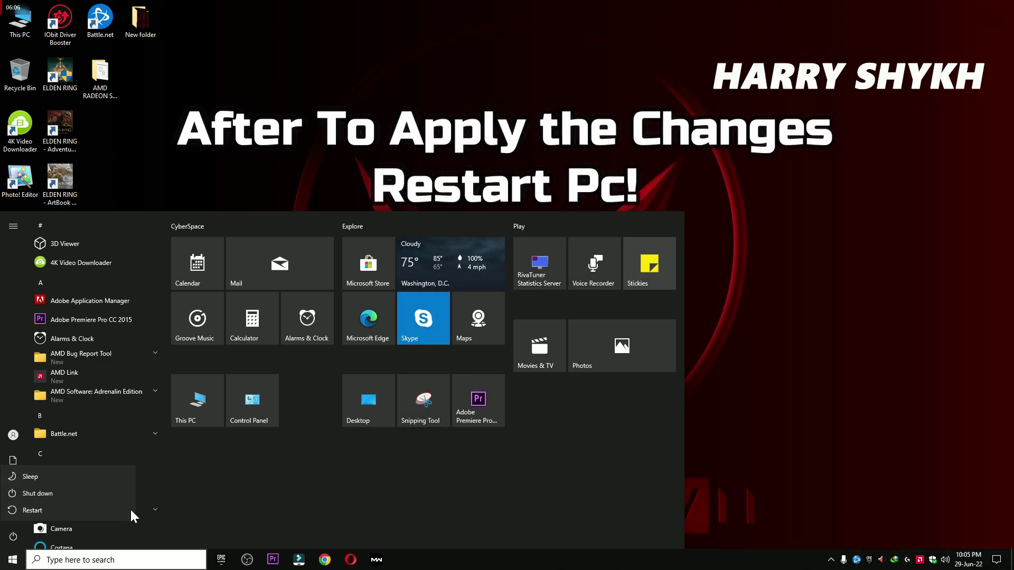